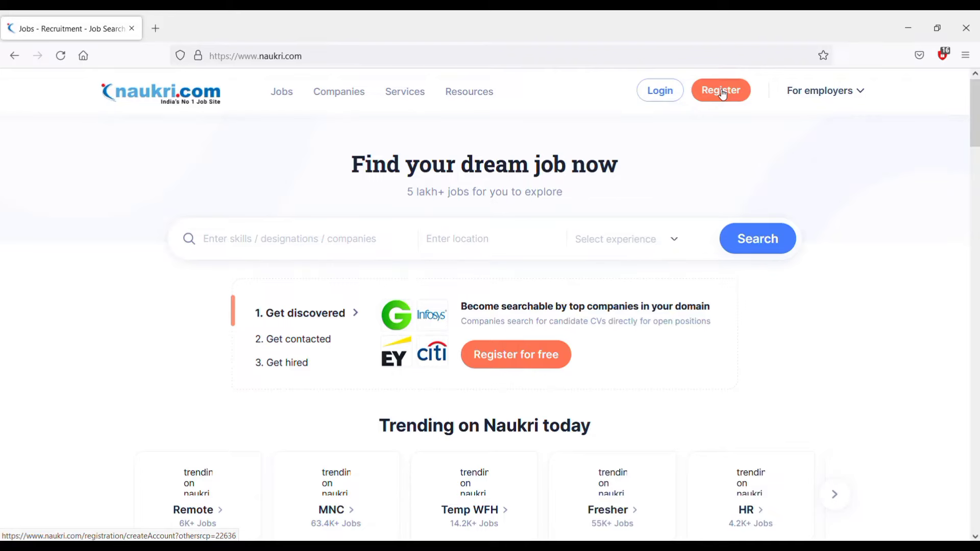
# Start a new registration and enter the full name, email address and account password.
pyautogui.click(723, 93)
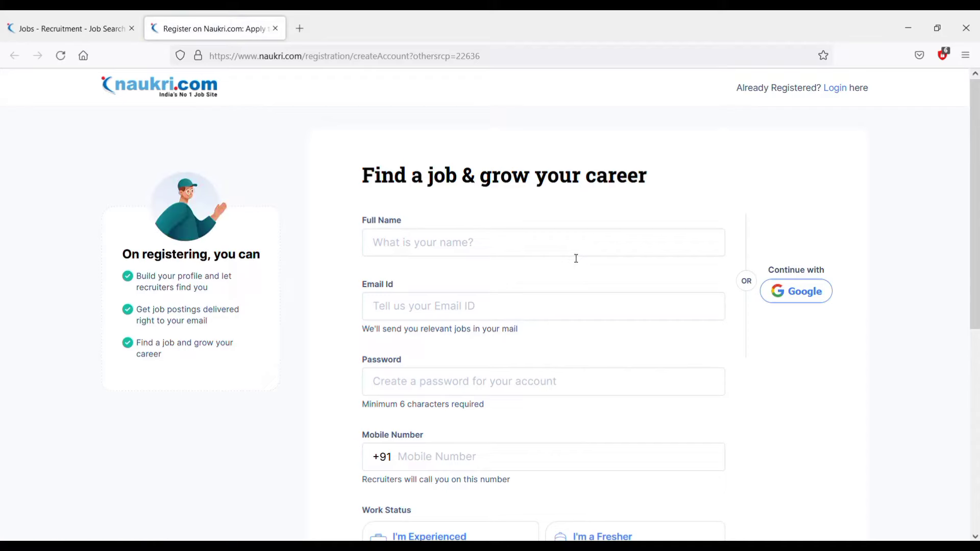
pyautogui.write('Pramo')
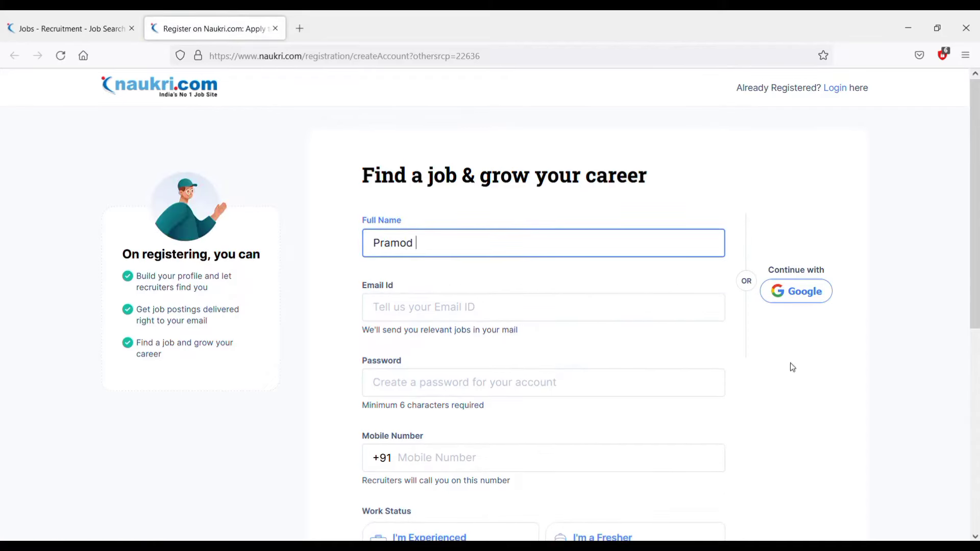
pyautogui.write('d')
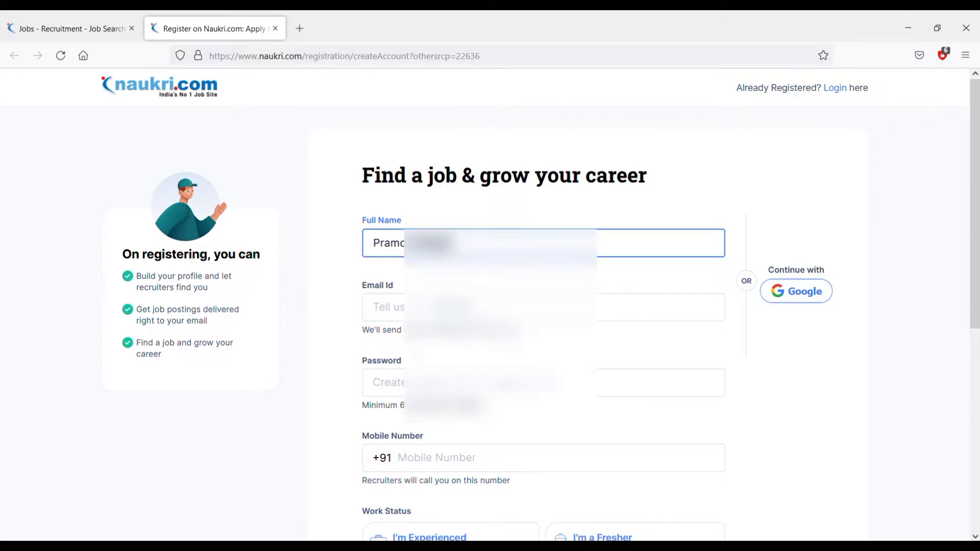
pyautogui.click(544, 307)
pyautogui.write('pramo')
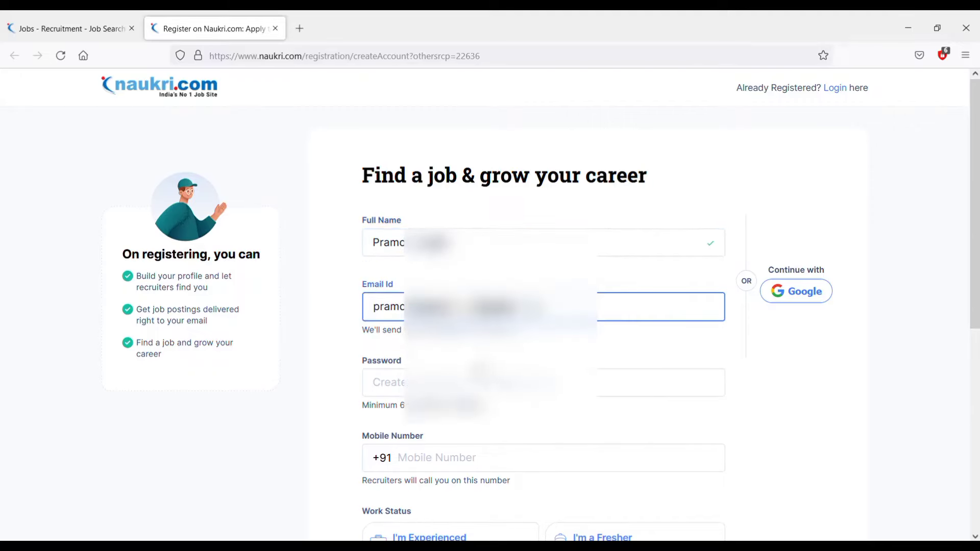
pyautogui.click(479, 379)
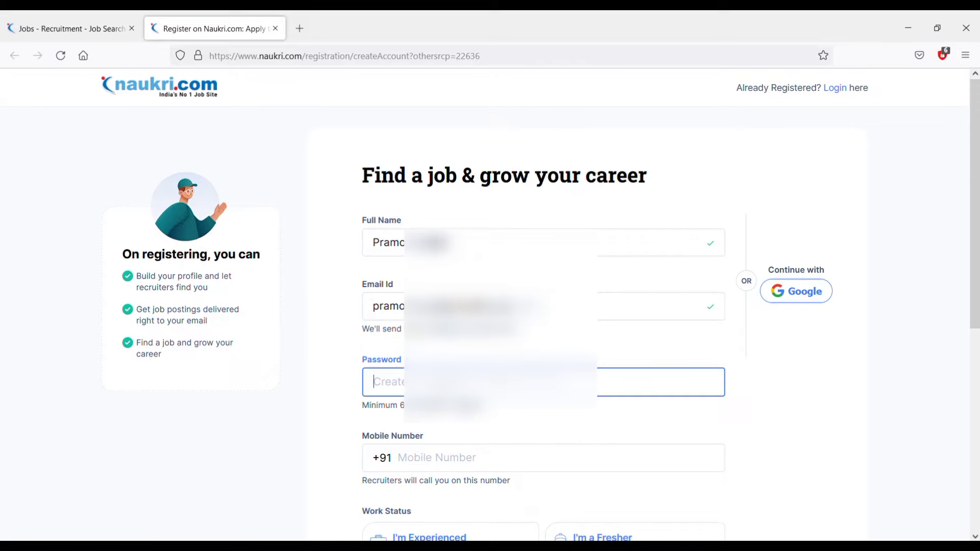
pyautogui.write('•••••')
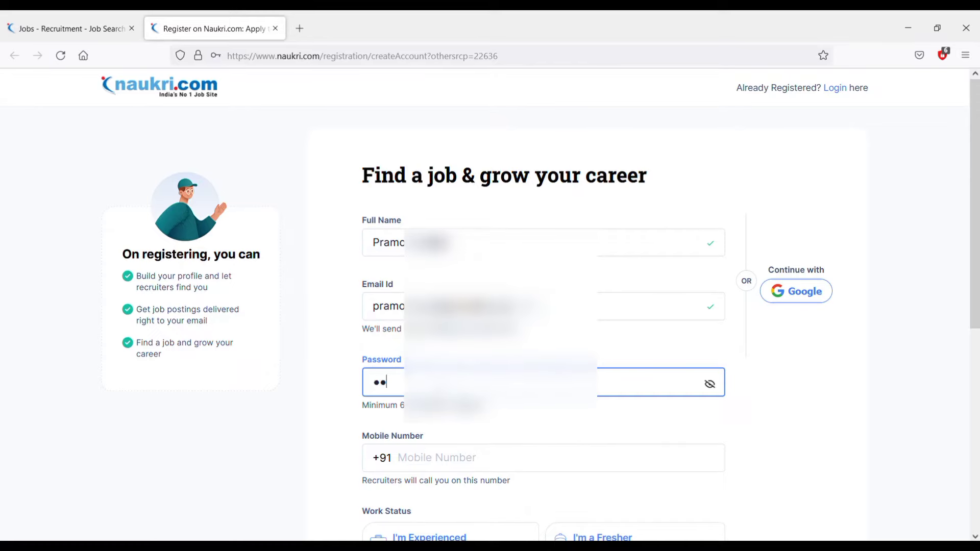
# Enter the mobile number, choose Fresher as work status and set city to New Delhi.
pyautogui.scroll(-1, 510, 306)
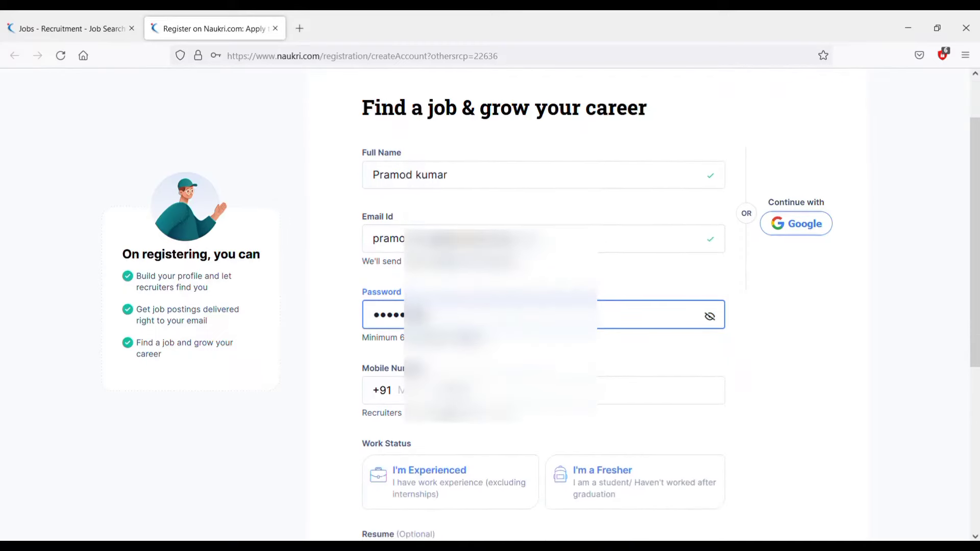
pyautogui.click(511, 390)
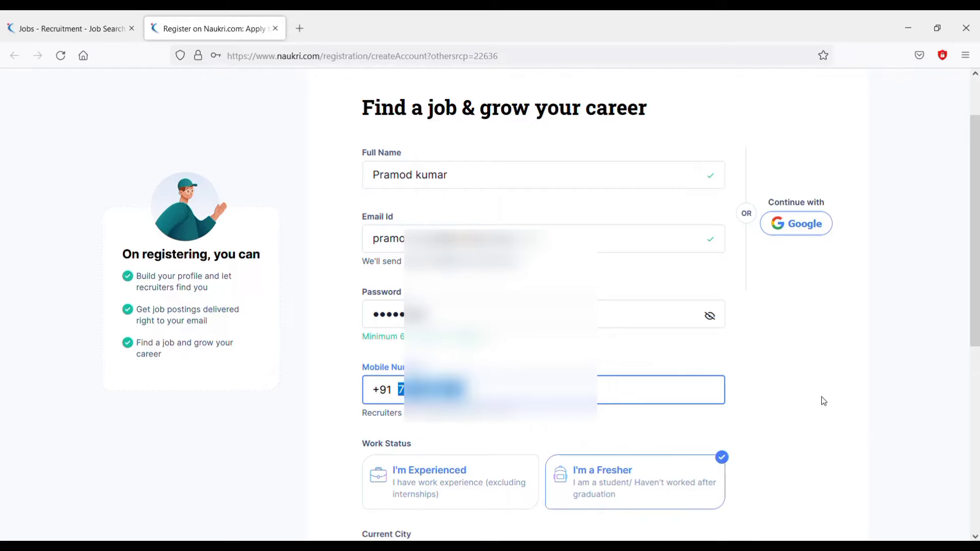
pyautogui.click(823, 398)
pyautogui.scroll(-2, 633, 411)
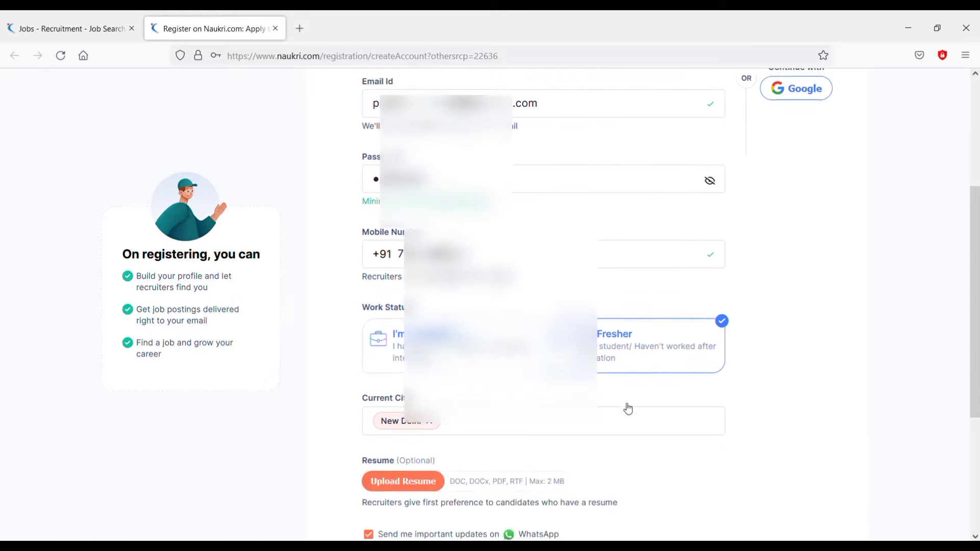
pyautogui.scroll(-2, 517, 429)
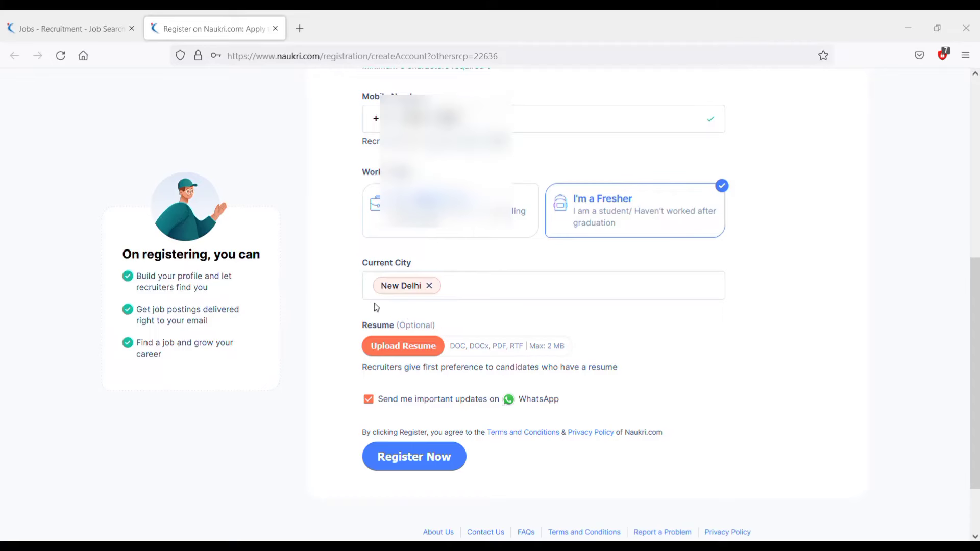
# Attach the resume file and turn off important updates on WhatsApp.
pyautogui.click(388, 346)
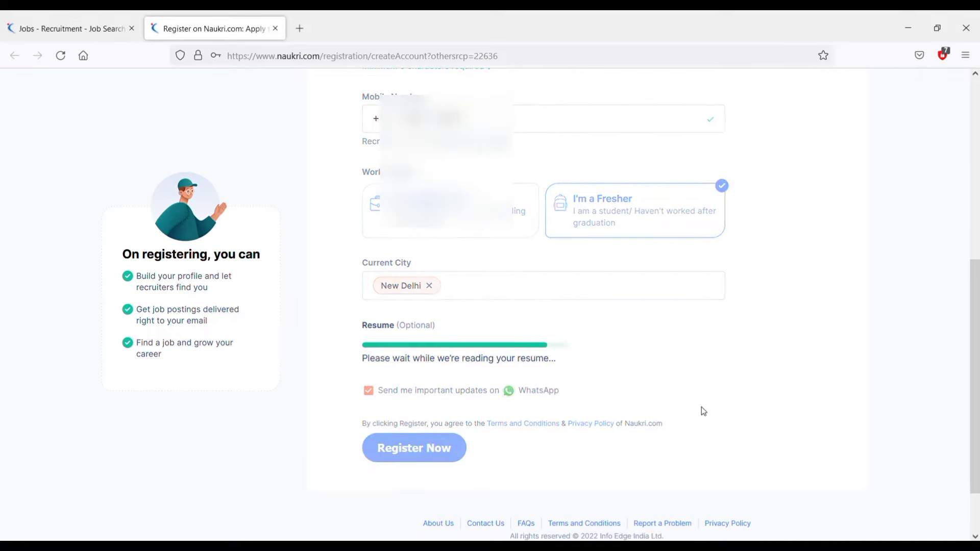
pyautogui.scroll(-2, 702, 409)
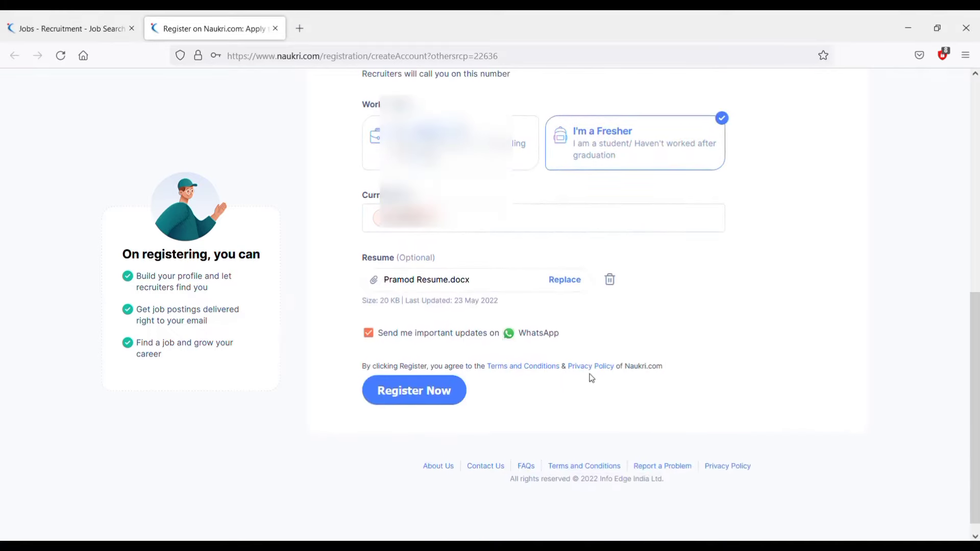
pyautogui.click(369, 334)
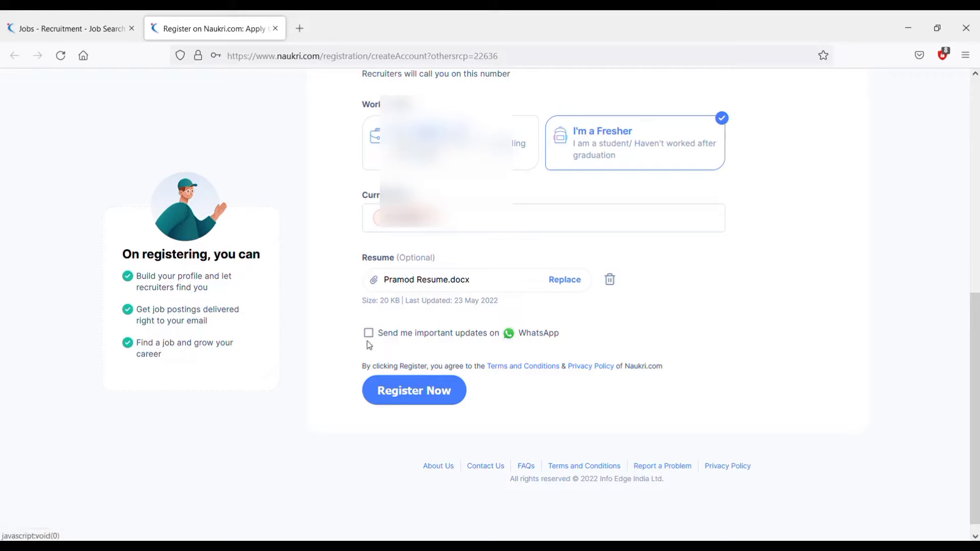
# Create the account and verify the mobile number with the received OTP code.
pyautogui.click(414, 396)
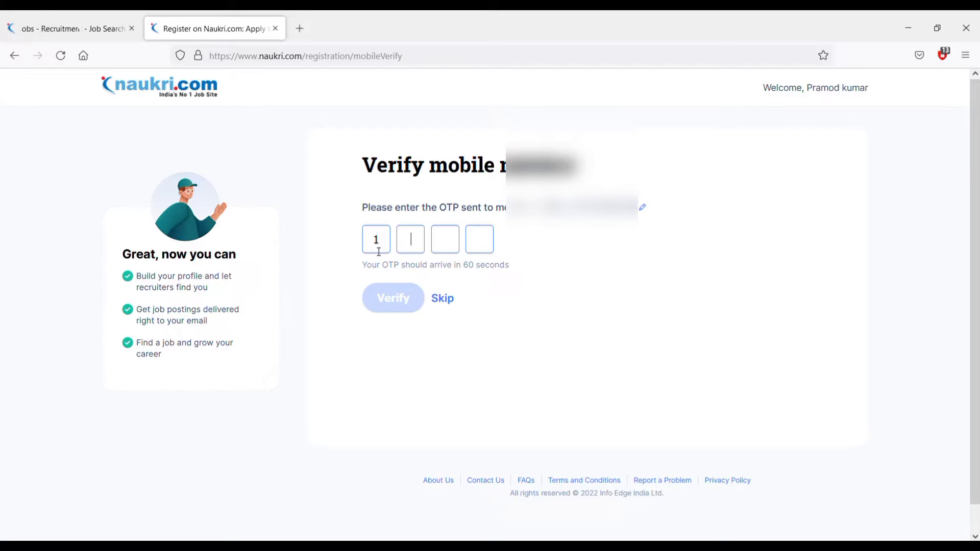
pyautogui.write('28')
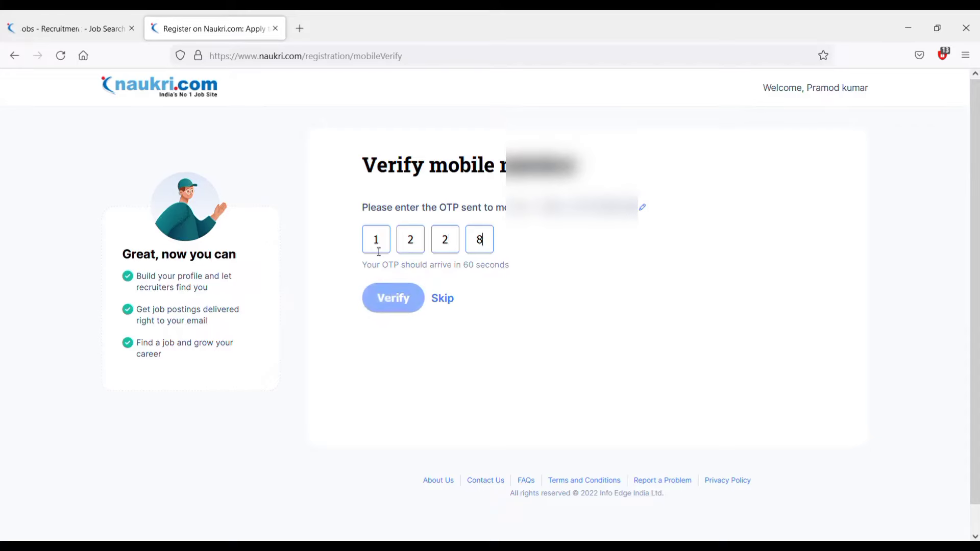
pyautogui.click(409, 301)
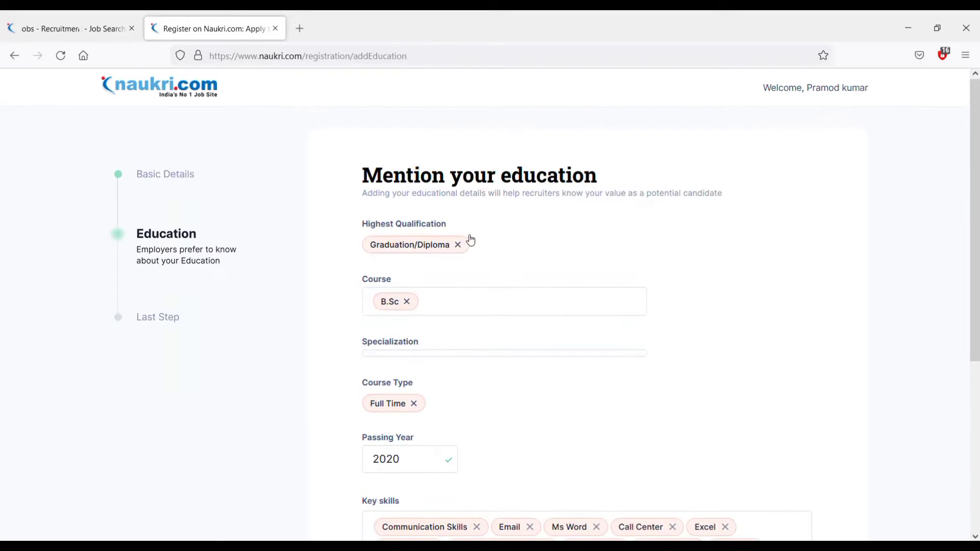
# Remove Communication Skills from the key skills, keeping Email, Ms Word and Typing, and save the education details.
pyautogui.moveTo(375, 181); pyautogui.dragTo(603, 177)
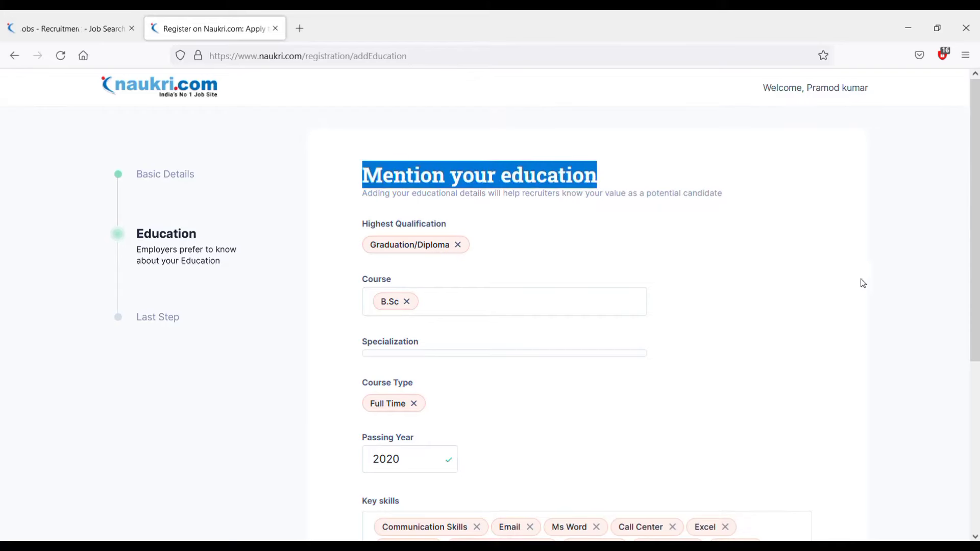
pyautogui.click(861, 281)
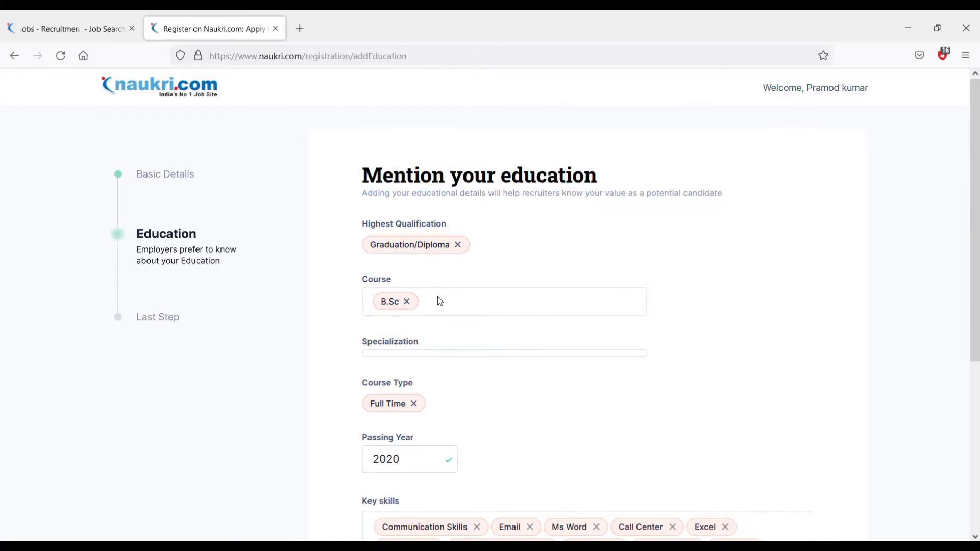
pyautogui.scroll(-1, 435, 304)
pyautogui.scroll(-2, 437, 307)
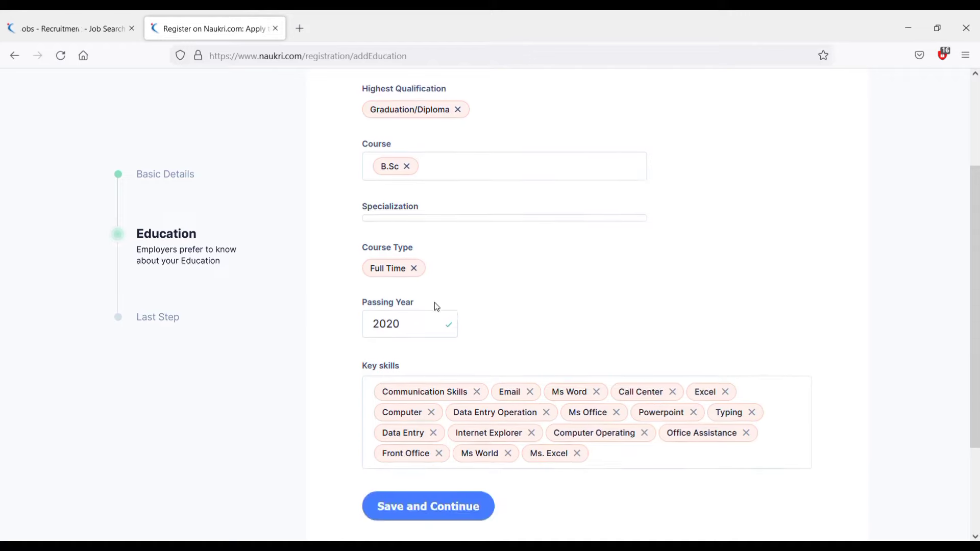
pyautogui.scroll(-1, 470, 307)
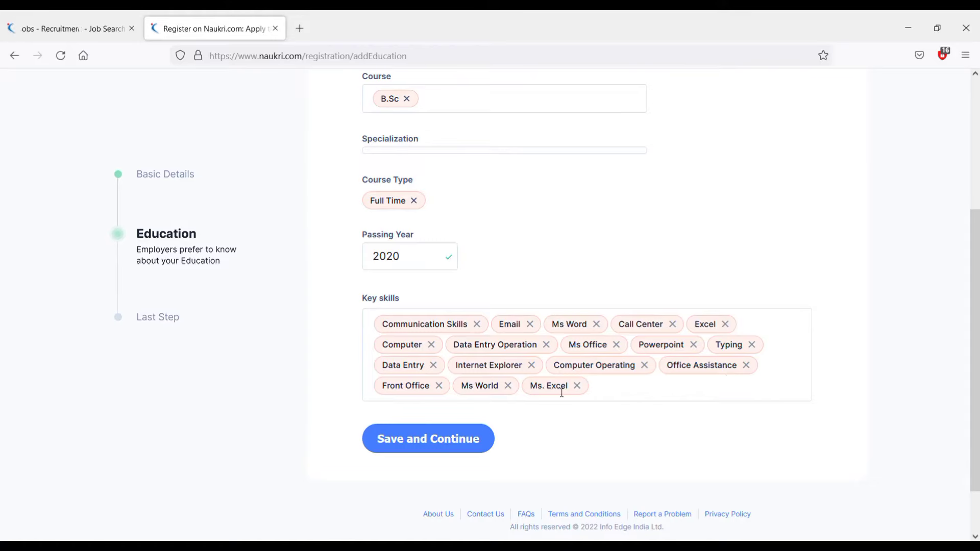
pyautogui.scroll(-1, 539, 387)
pyautogui.scroll(1, 532, 383)
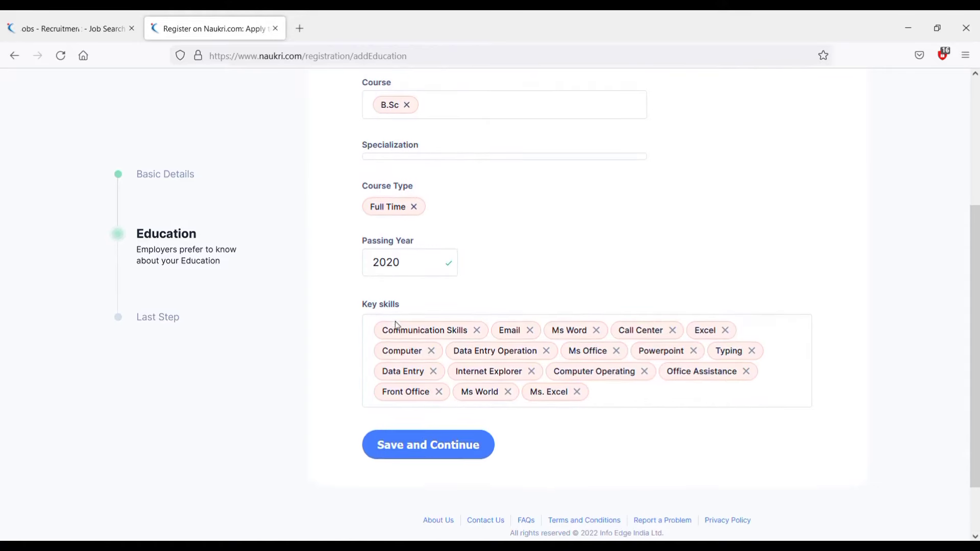
pyautogui.click(631, 399)
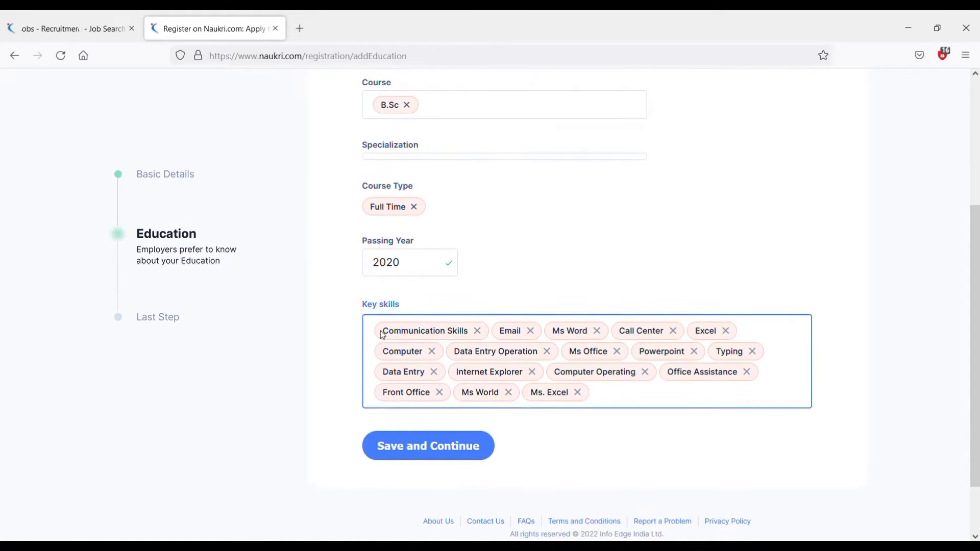
pyautogui.click(478, 332)
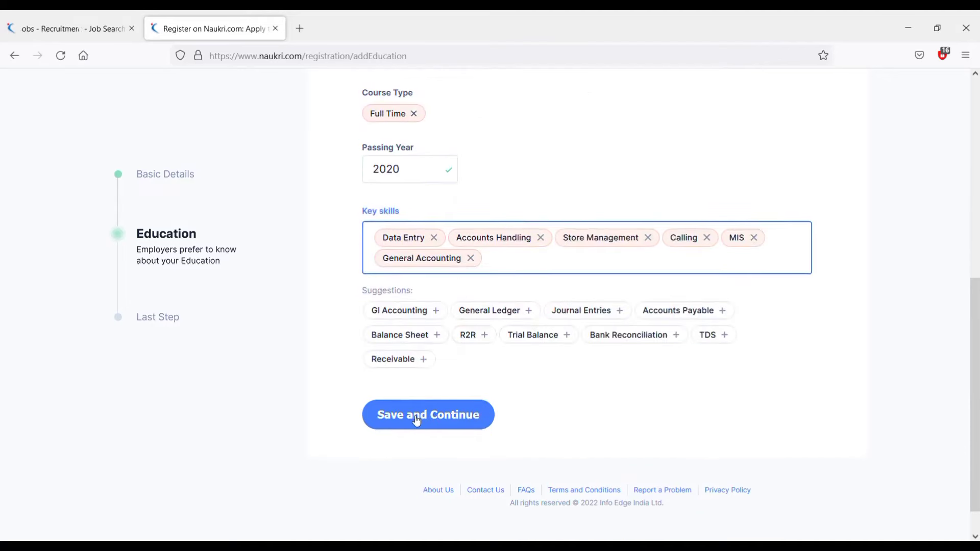
pyautogui.click(417, 420)
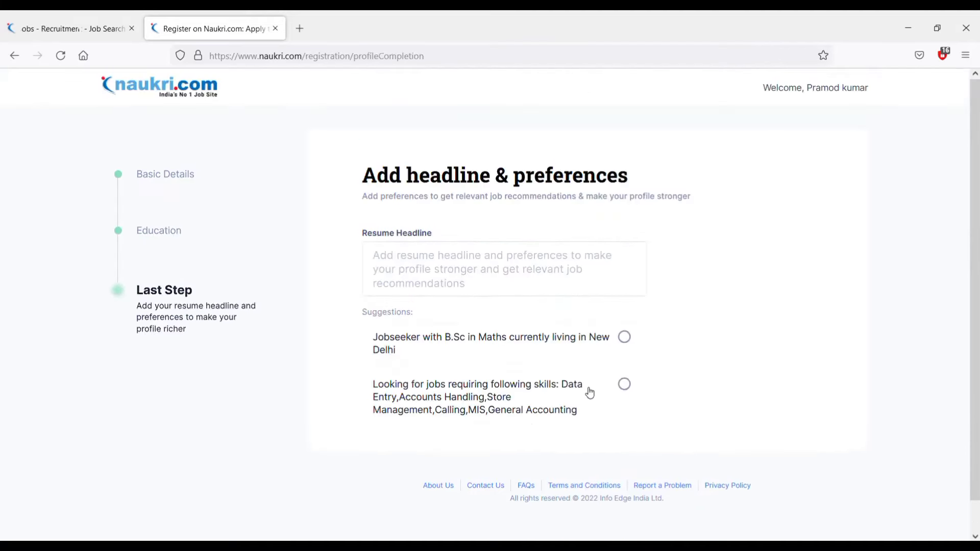
# Use the first suggested Maths headline as the resume headline.
pyautogui.click(459, 270)
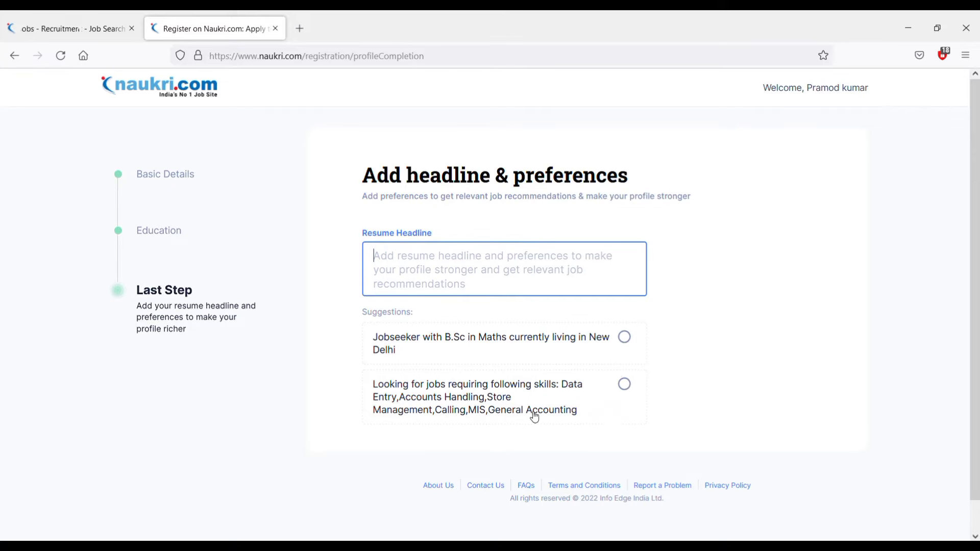
pyautogui.tripleClick(629, 337)
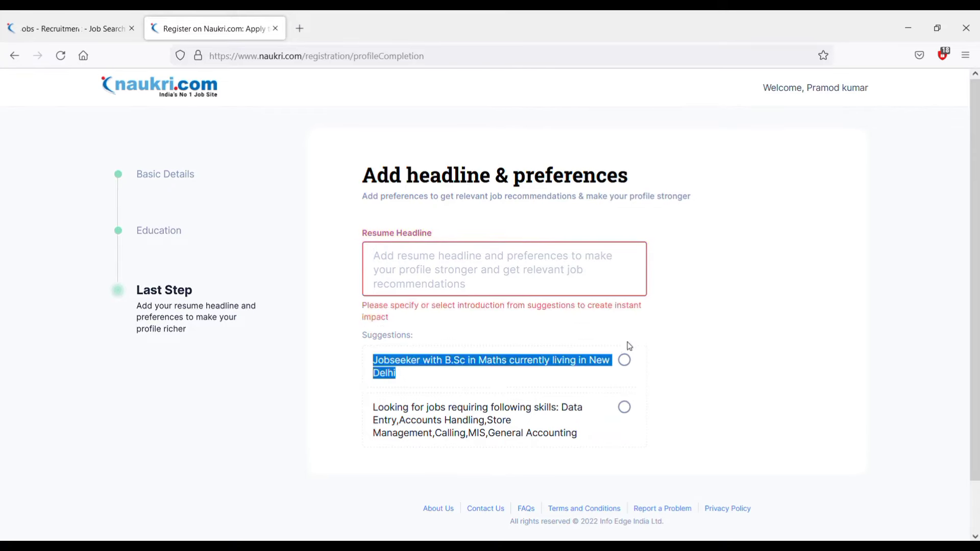
pyautogui.click(625, 362)
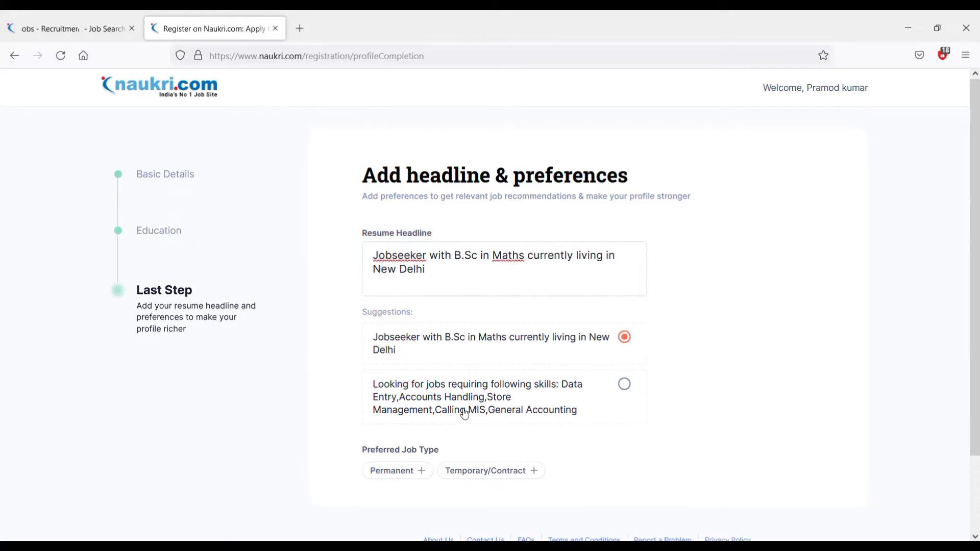
# Choose Permanent, Full Time, Delhi / NCR and Male, then submit the preferences.
pyautogui.scroll(-3, 577, 400)
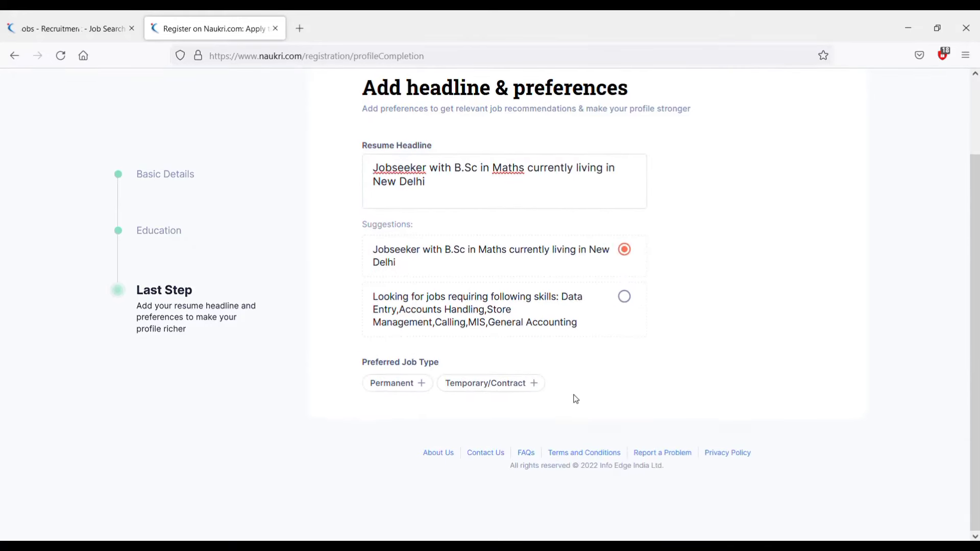
pyautogui.click(405, 390)
pyautogui.scroll(-2, 589, 409)
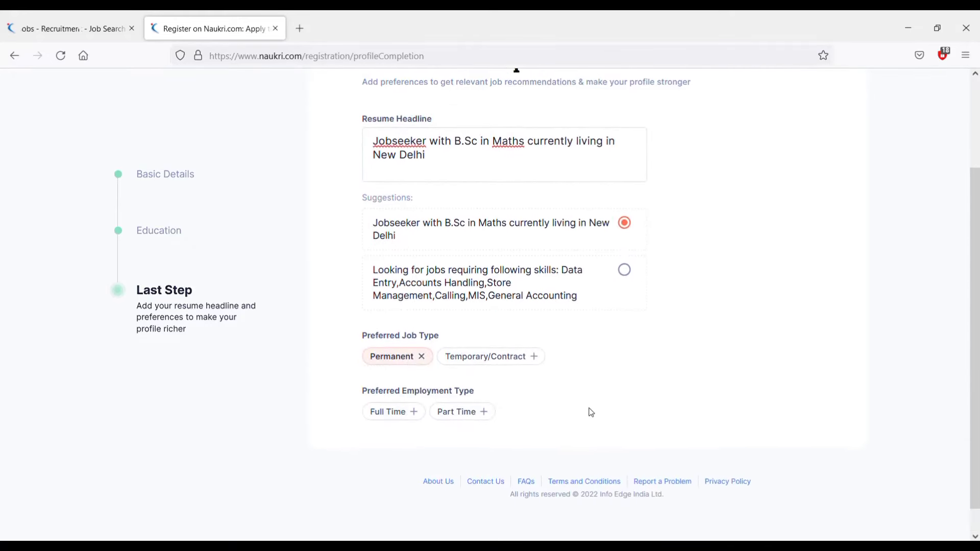
pyautogui.click(399, 392)
pyautogui.scroll(-2, 600, 402)
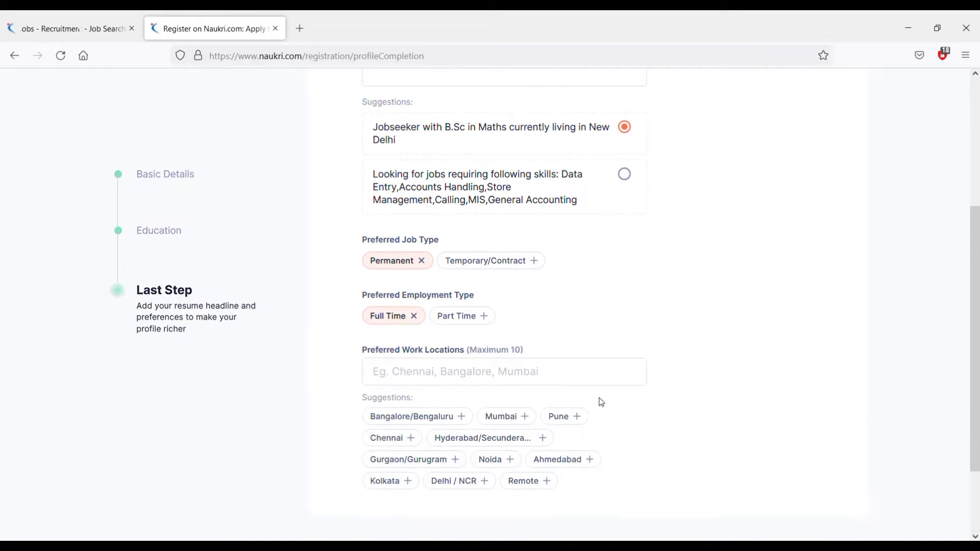
pyautogui.scroll(-2, 601, 403)
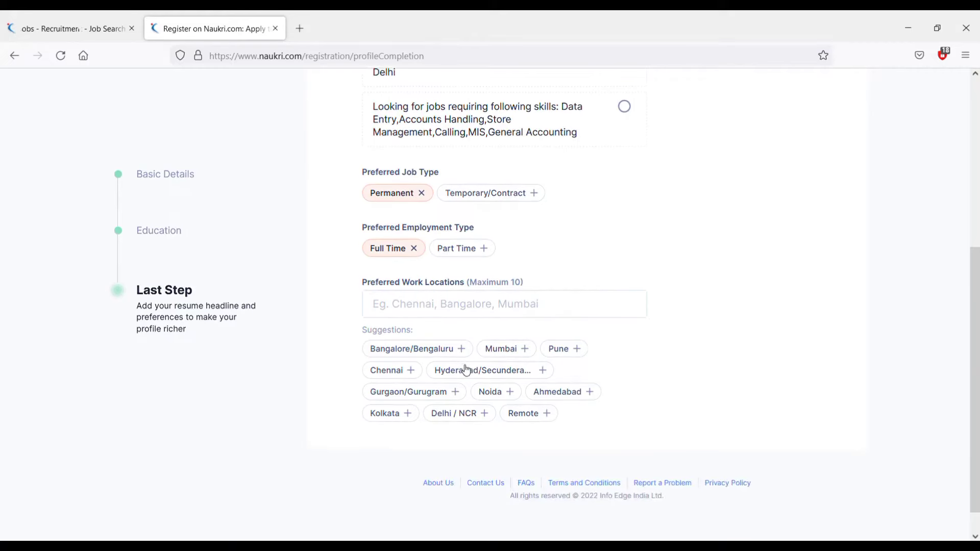
pyautogui.click(483, 415)
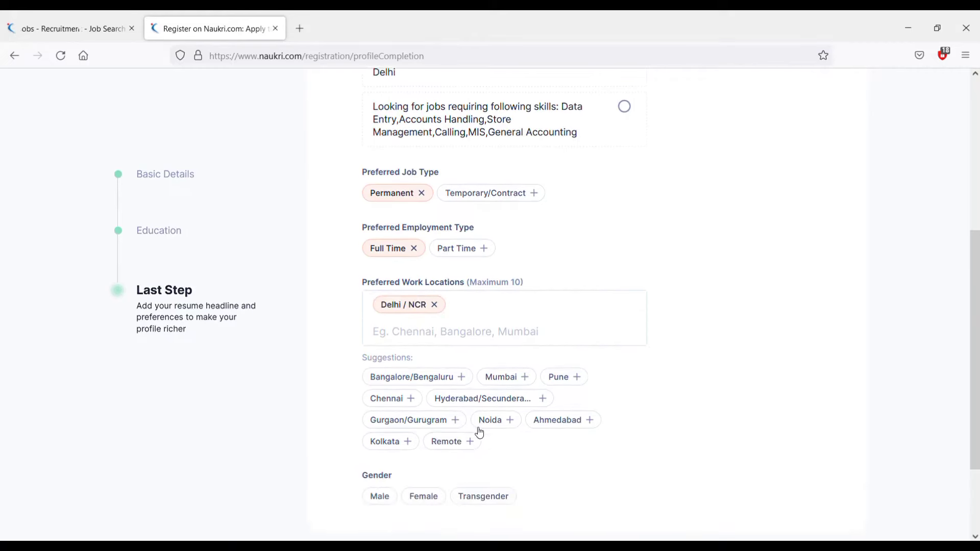
pyautogui.scroll(-2, 645, 418)
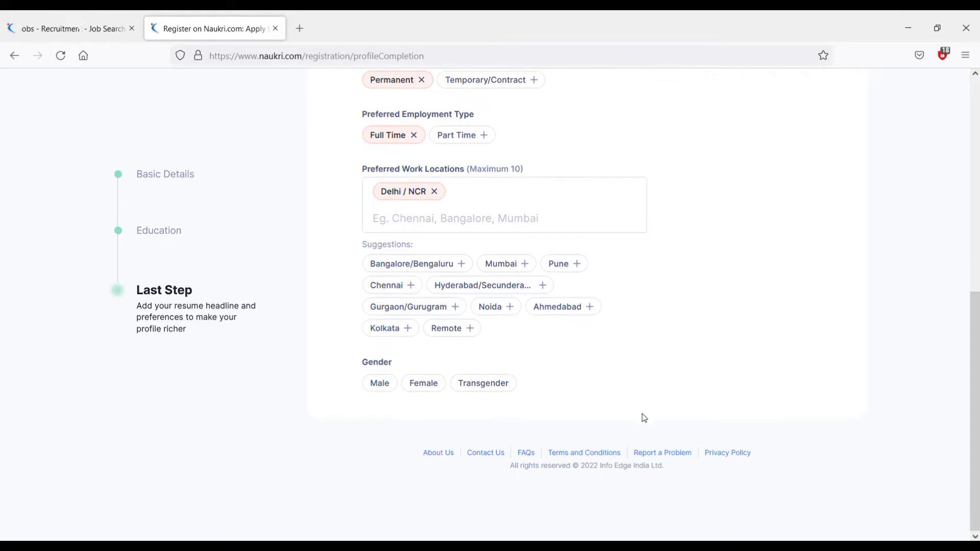
pyautogui.click(381, 385)
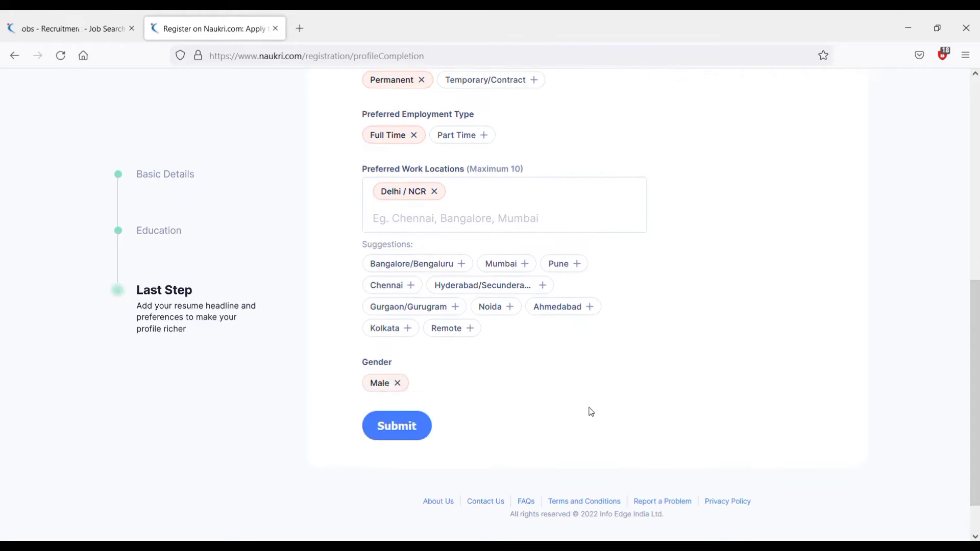
pyautogui.scroll(-1, 591, 411)
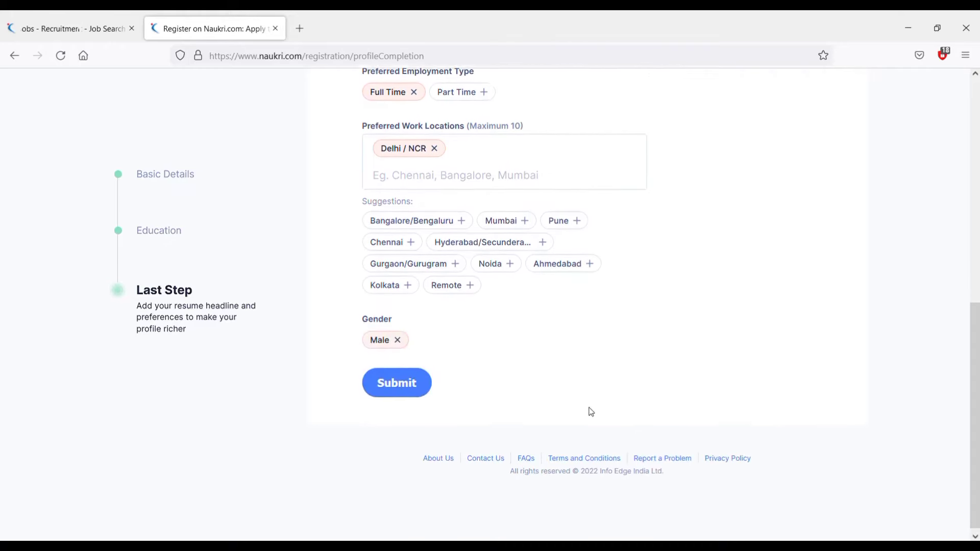
pyautogui.click(414, 384)
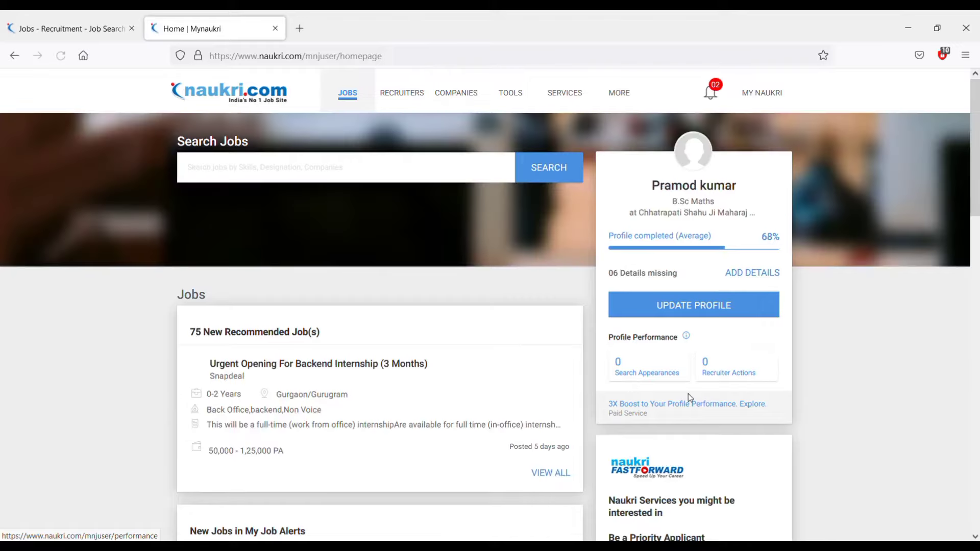
# Open the full profile page via UPDATE PROFILE on the Mynaukri home page.
pyautogui.scroll(-3, 689, 394)
pyautogui.scroll(3, 689, 393)
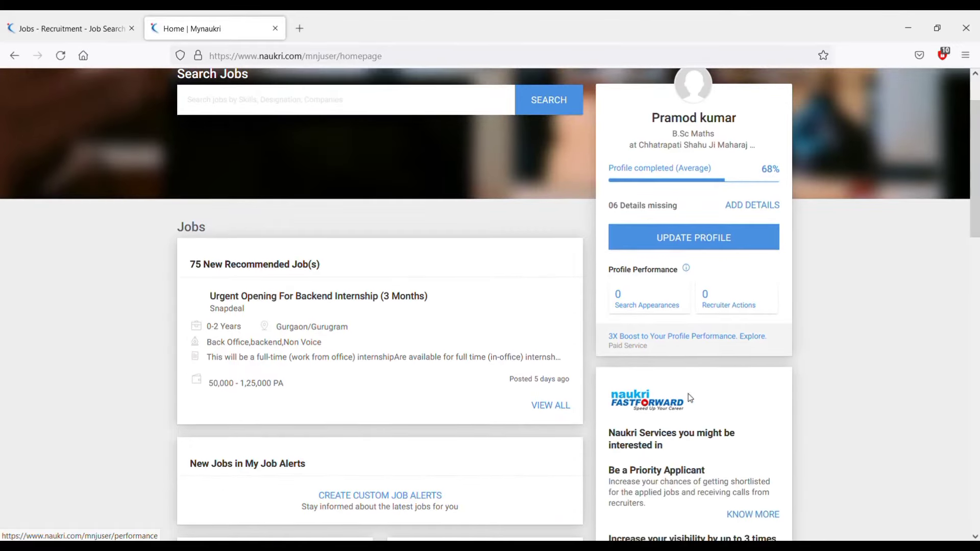
pyautogui.click(719, 204)
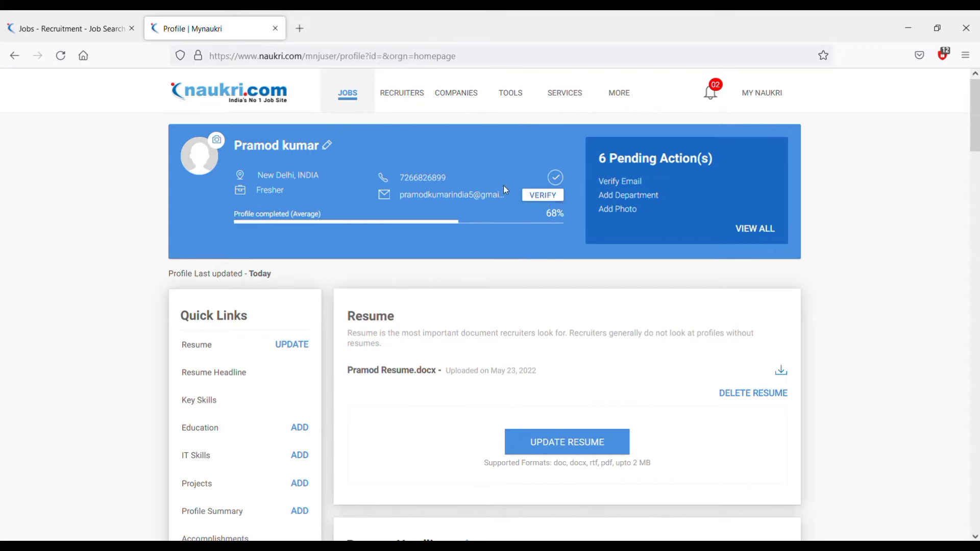
# Request a verification email for the profile's email address and close the dialog.
pyautogui.click(550, 203)
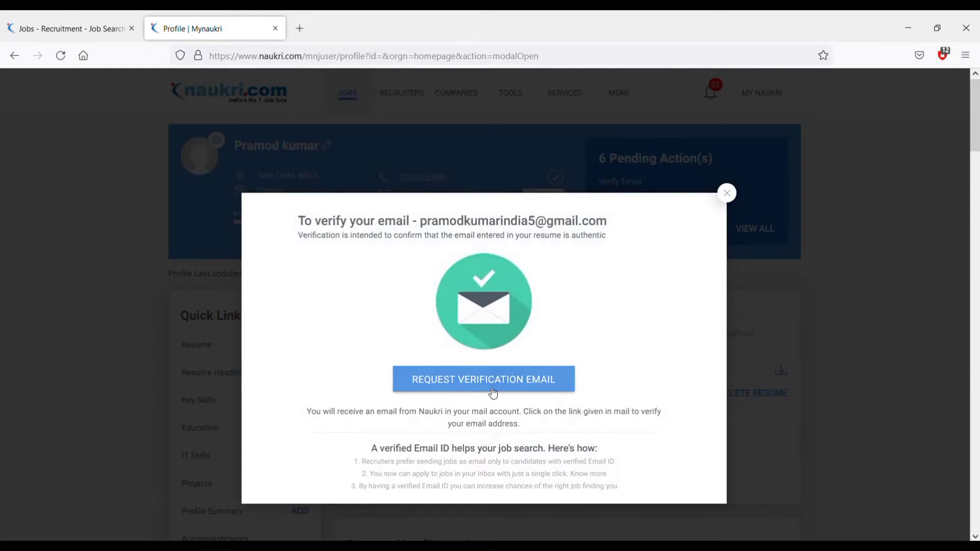
pyautogui.click(482, 380)
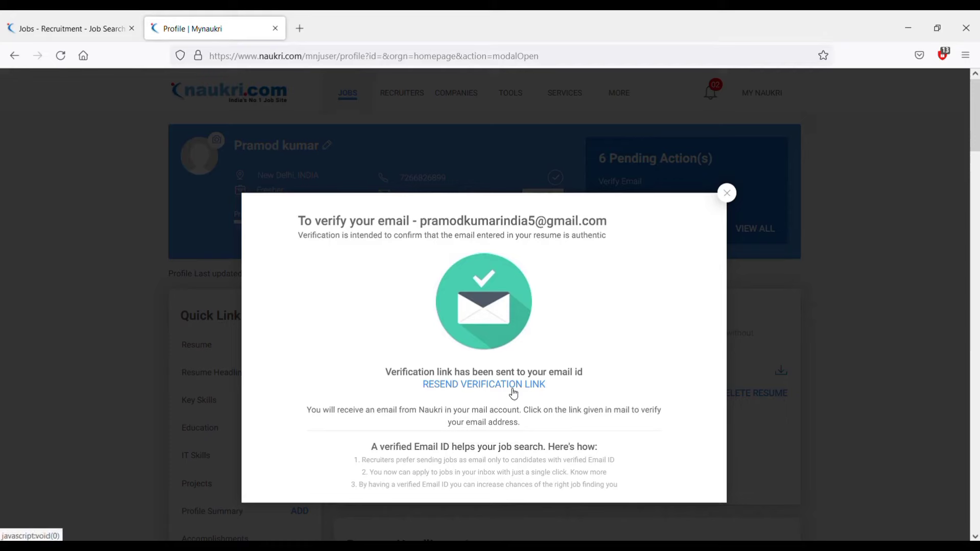
pyautogui.click(728, 193)
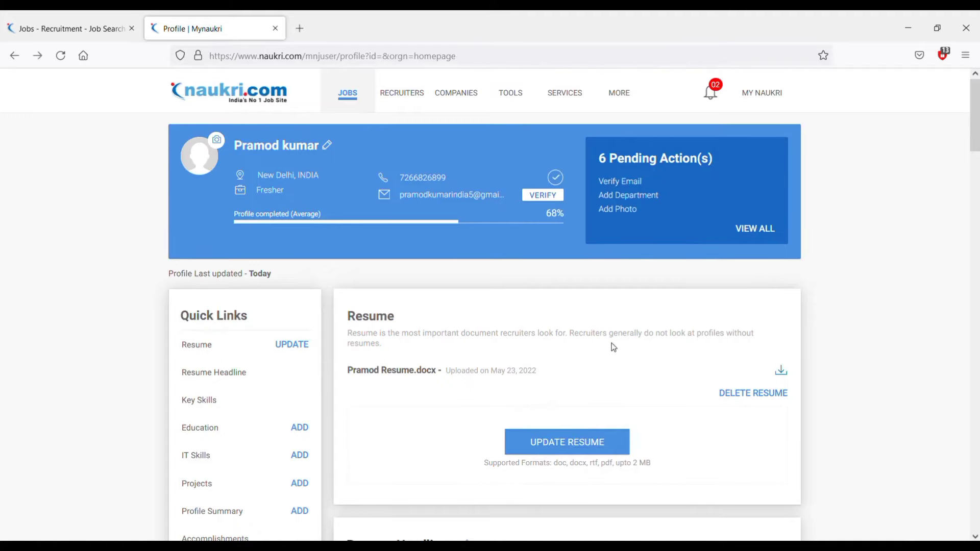
# Scroll to the Personal Details card and open its edit form with Add Date of Birth.
pyautogui.scroll(-10, 438, 357)
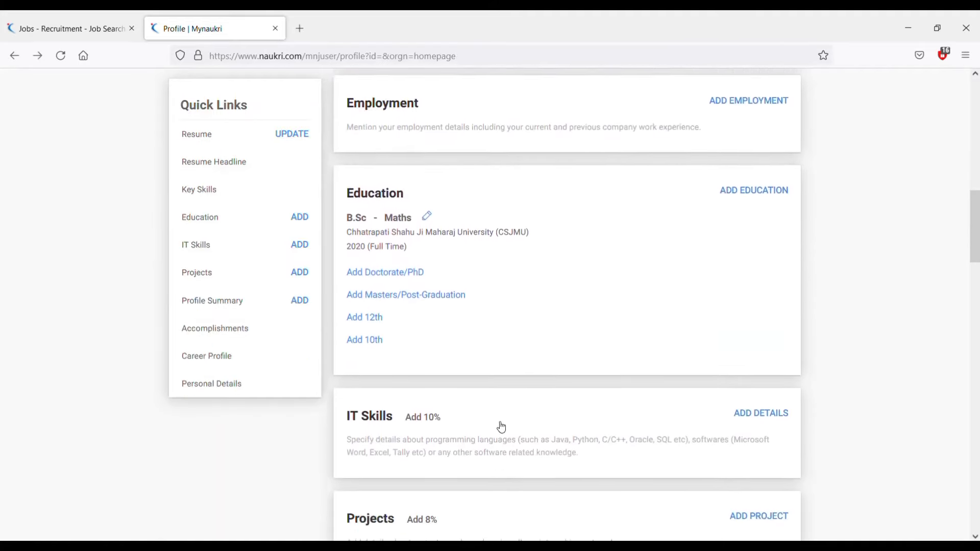
pyautogui.scroll(-1, 501, 427)
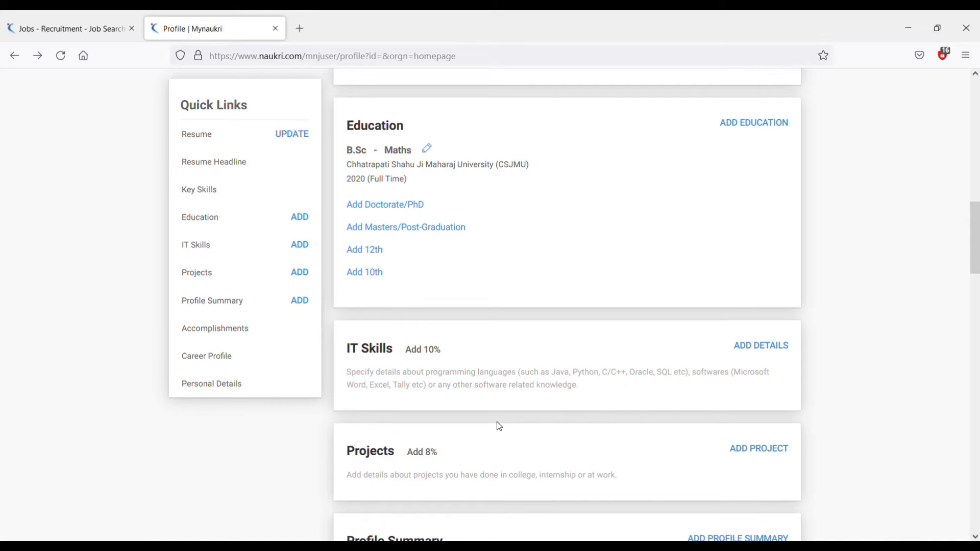
pyautogui.scroll(6, 592, 401)
pyautogui.scroll(-7, 592, 401)
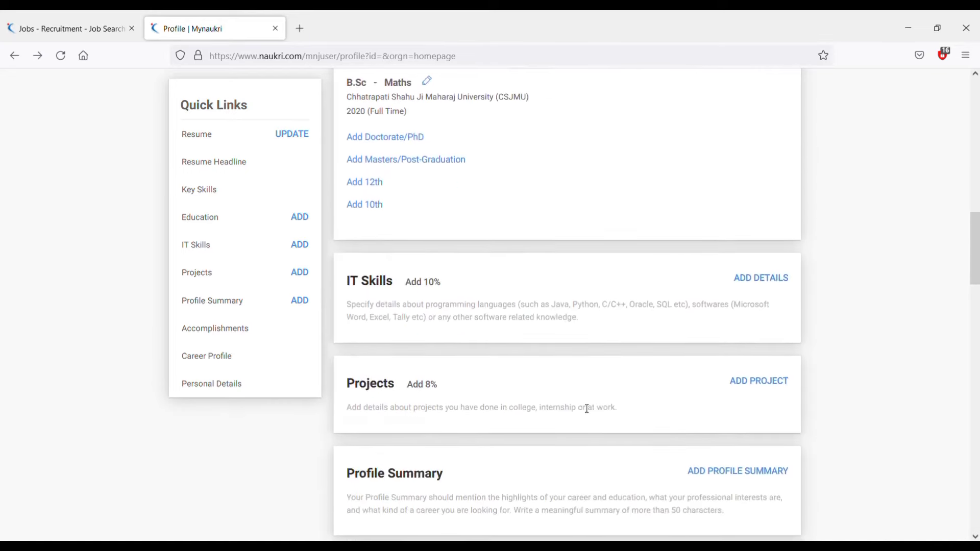
pyautogui.scroll(-4, 587, 408)
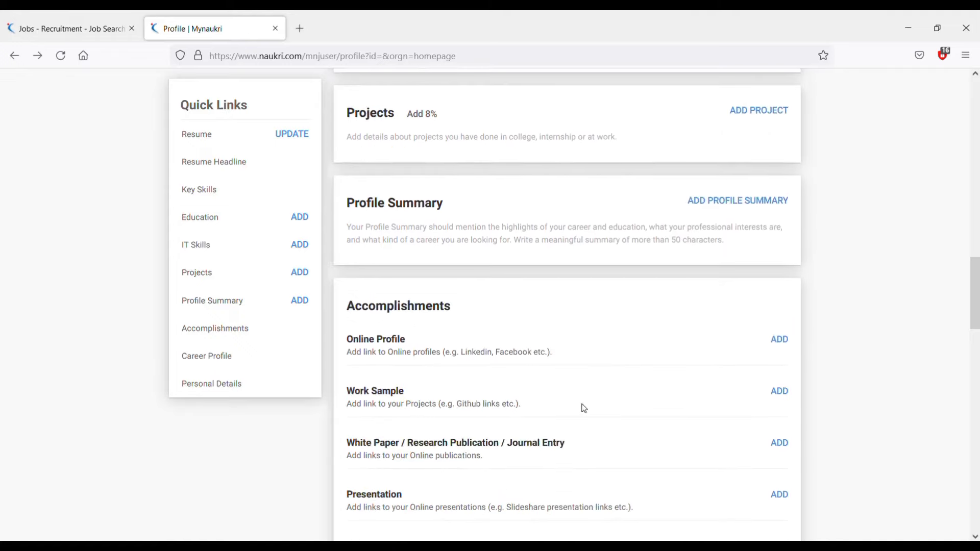
pyautogui.scroll(-8, 584, 409)
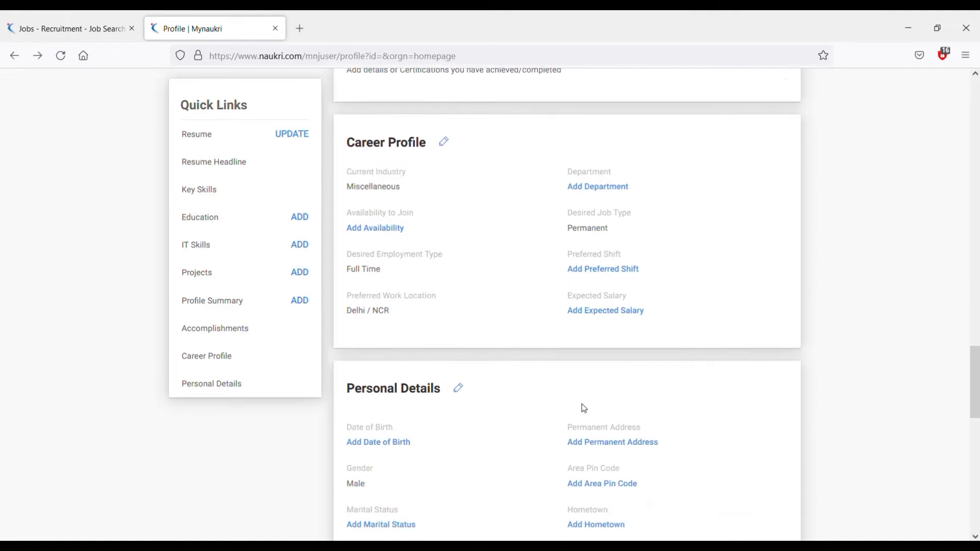
pyautogui.scroll(5, 585, 409)
pyautogui.scroll(-3, 584, 408)
pyautogui.scroll(1, 584, 409)
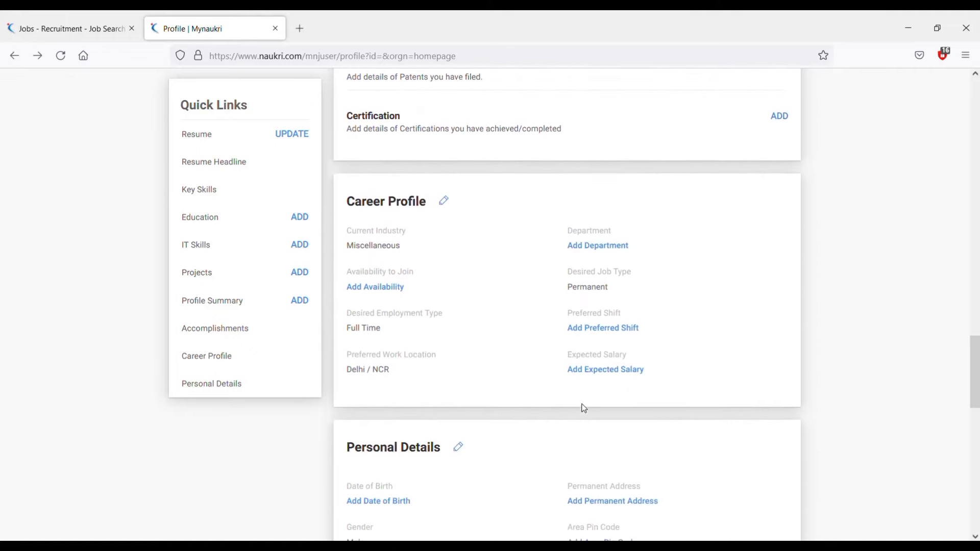
pyautogui.scroll(-3, 584, 409)
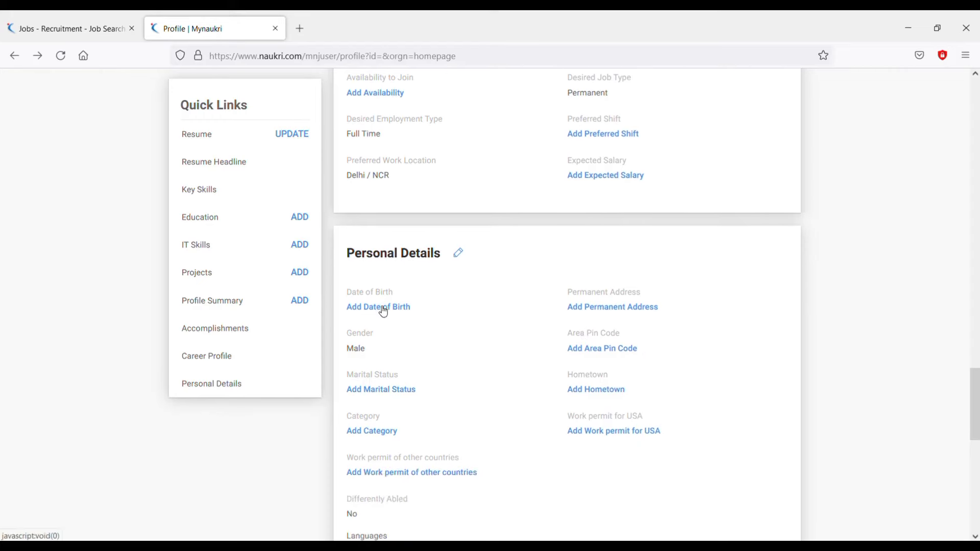
pyautogui.scroll(-1, 565, 467)
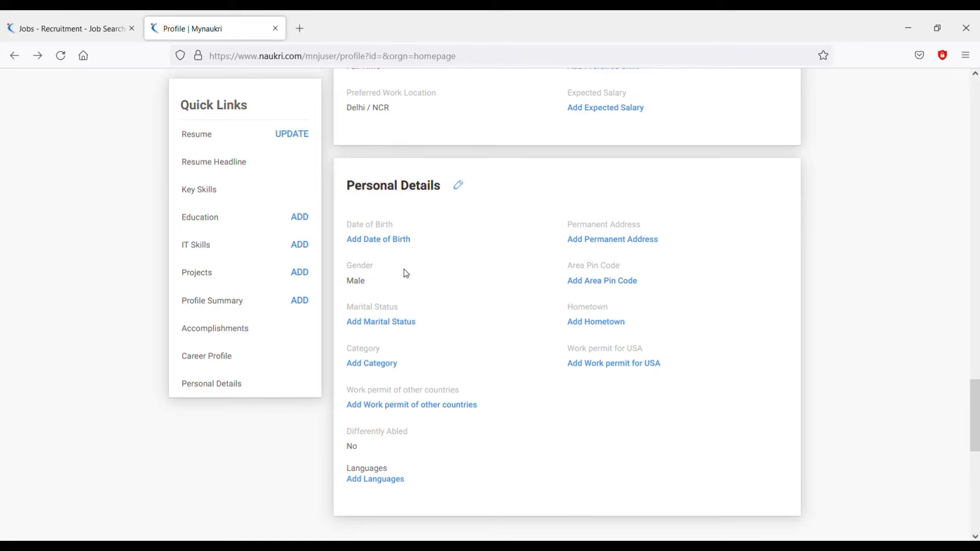
pyautogui.click(384, 240)
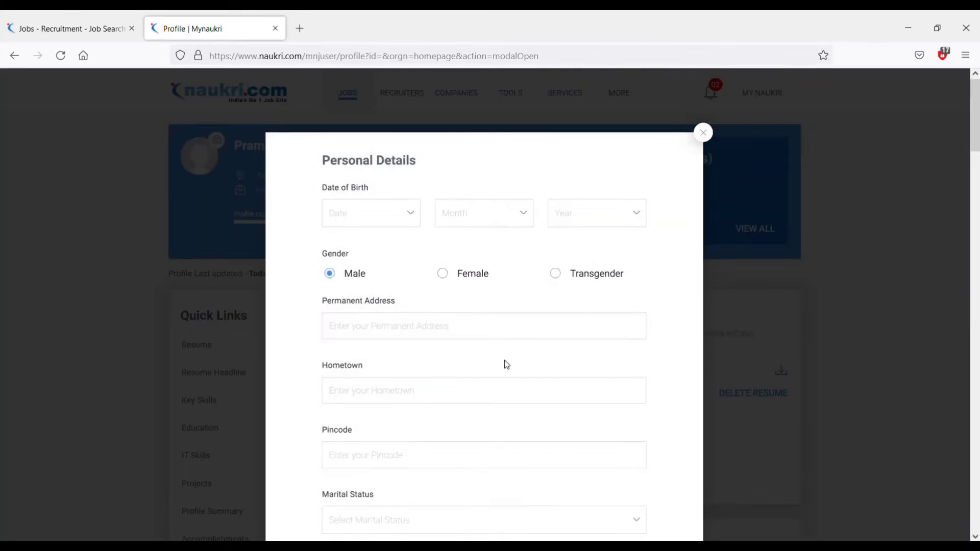
# Set the date-of-birth day to 11.
pyautogui.click(378, 214)
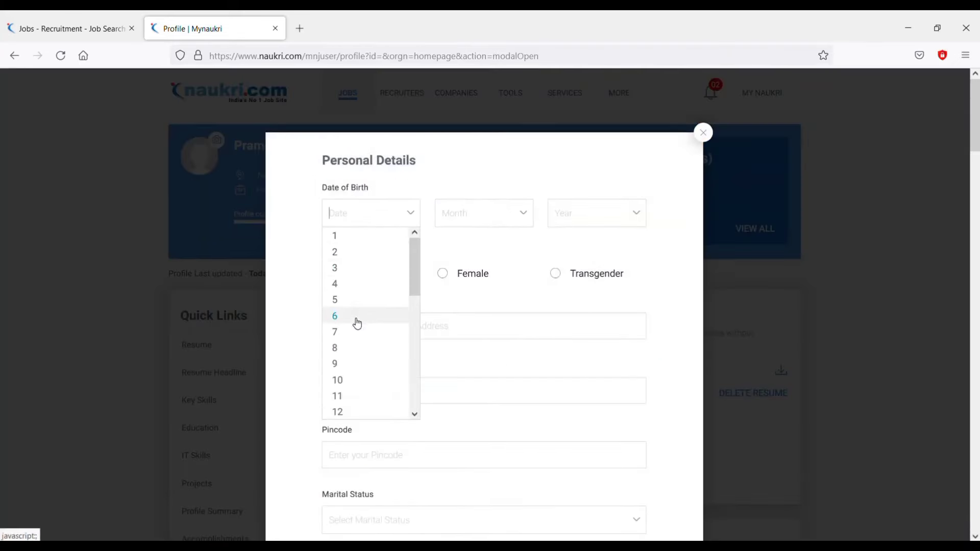
pyautogui.click(349, 239)
pyautogui.click(363, 225)
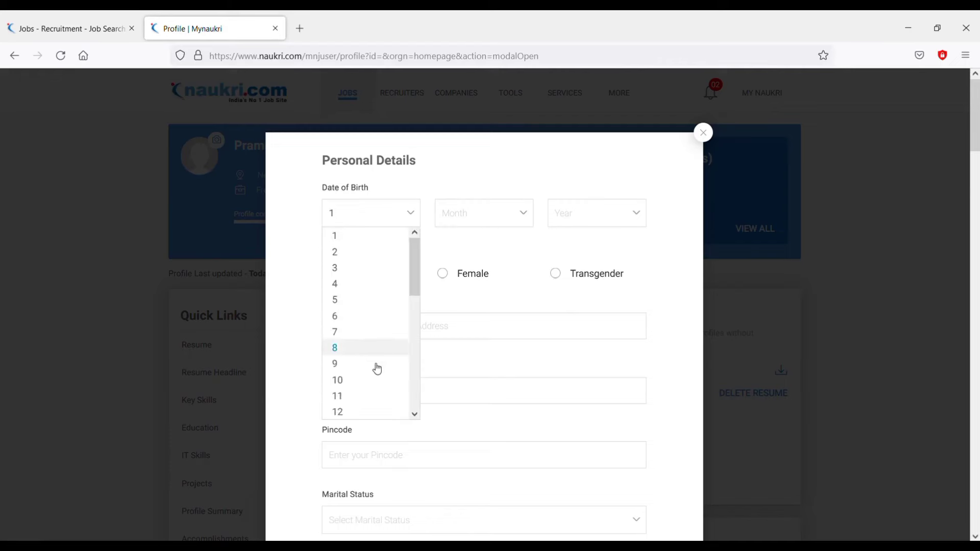
pyautogui.scroll(-3, 375, 369)
pyautogui.scroll(1, 370, 358)
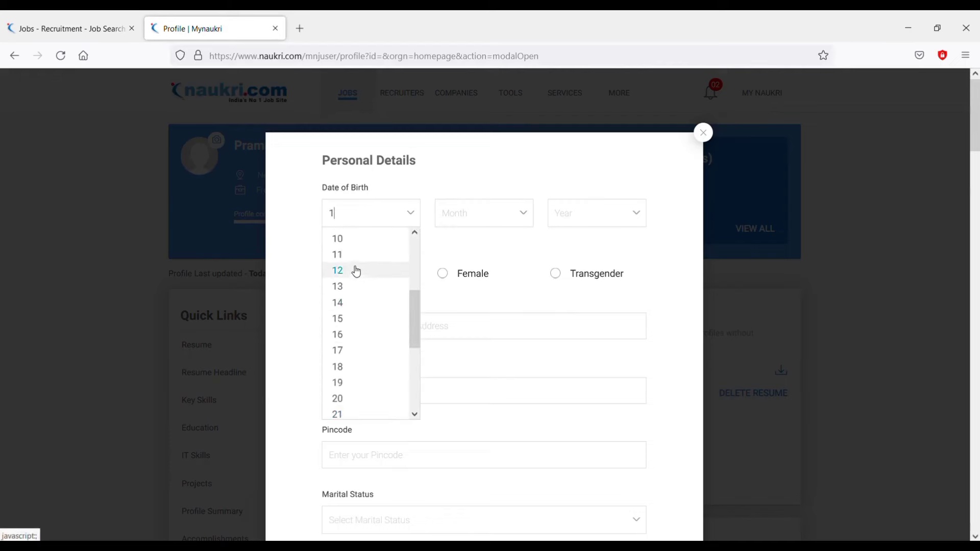
pyautogui.click(378, 254)
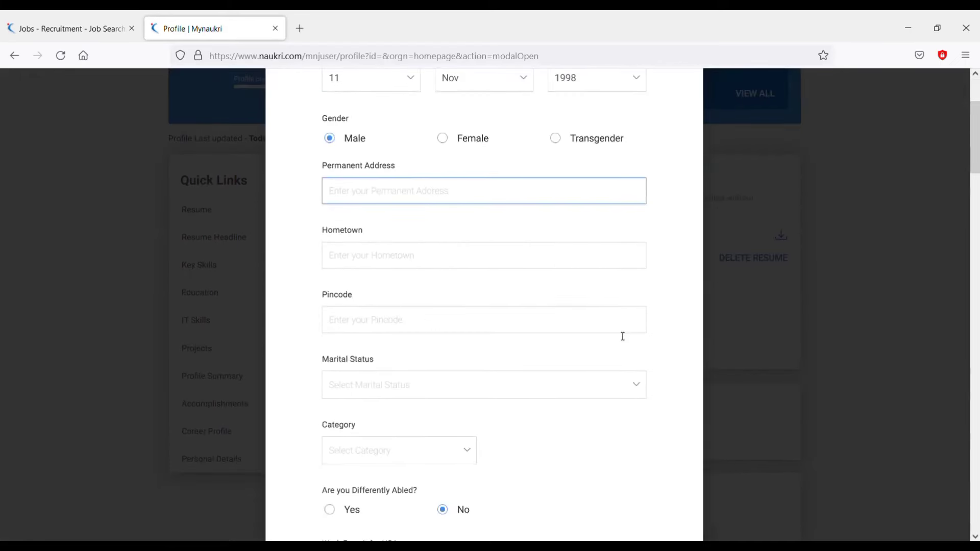
# Enter the permanent address and its pincode.
pyautogui.scroll(-1, 623, 337)
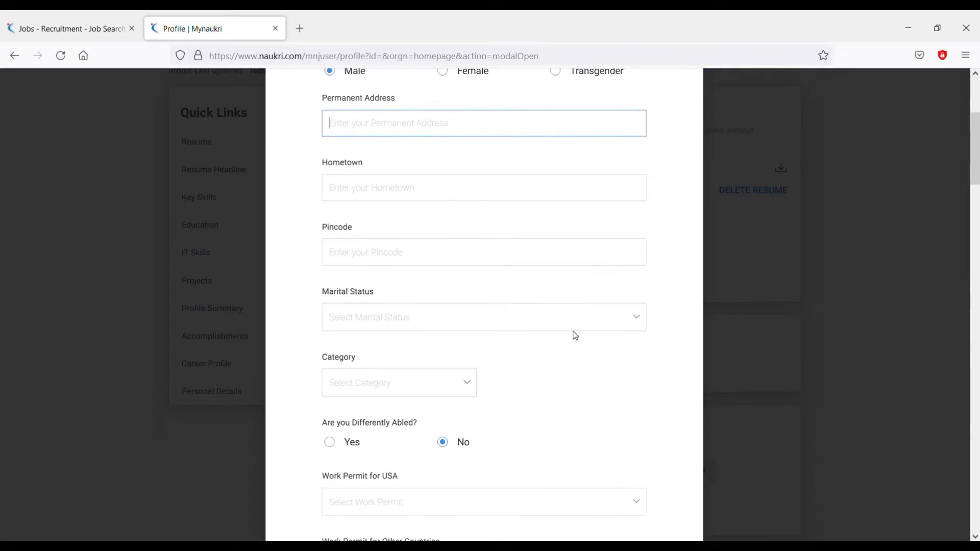
pyautogui.write('Kab')
pyautogui.press('BackSpace')
pyautogui.write('abi')
pyautogui.write('uttar ')
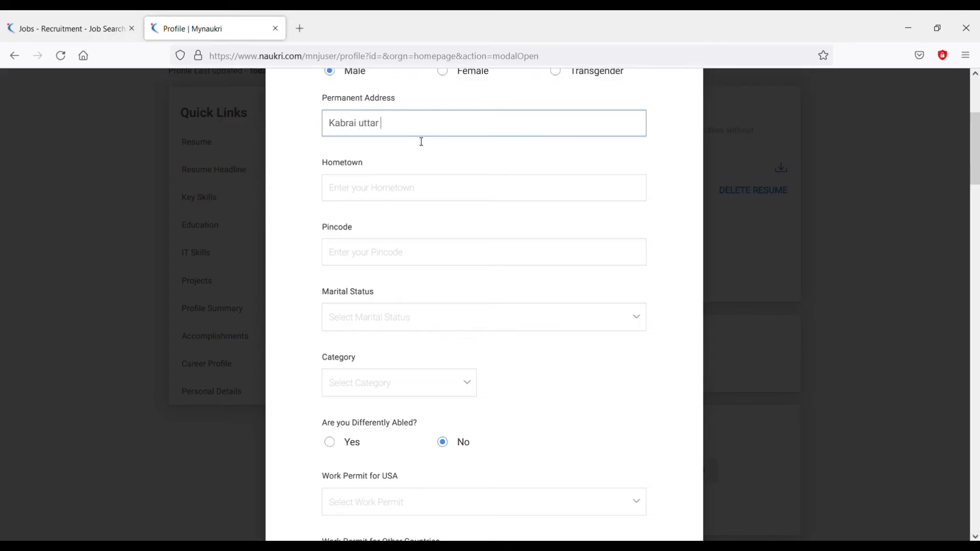
pyautogui.write('Pradesh')
pyautogui.click(430, 199)
pyautogui.scroll(-1, 412, 208)
pyautogui.click(409, 197)
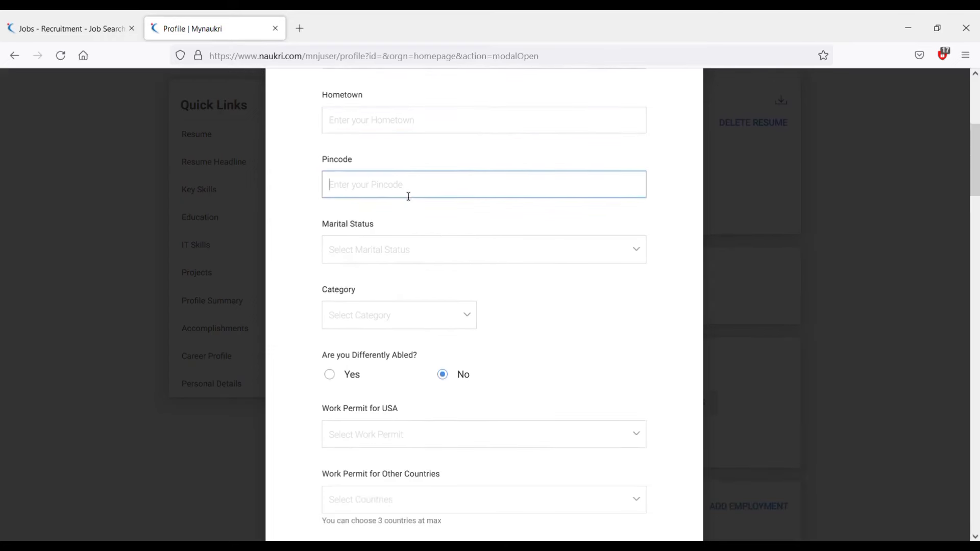
pyautogui.write('210424')
# Set marital status to Single/unmarried and review the category options.
pyautogui.click(397, 256)
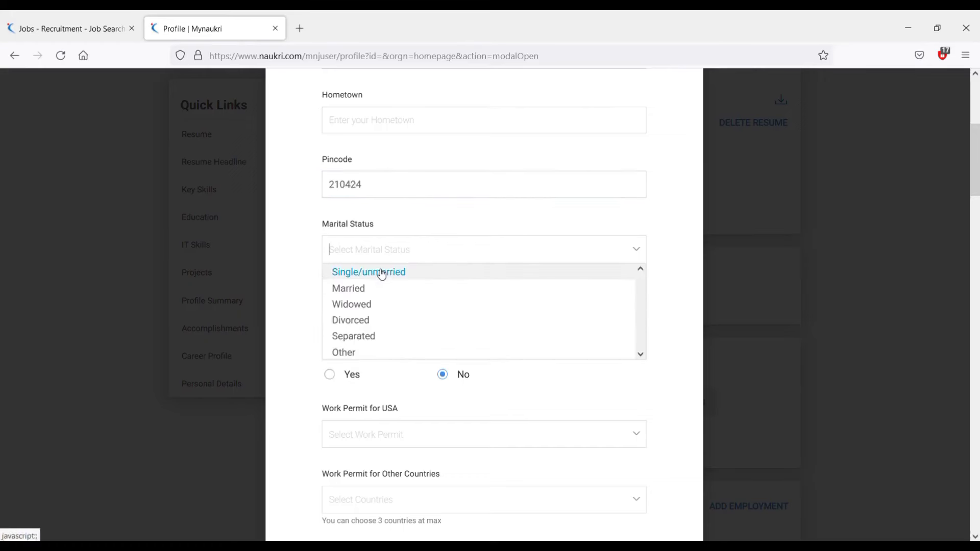
pyautogui.click(379, 274)
pyautogui.scroll(-1, 454, 322)
pyautogui.click(383, 253)
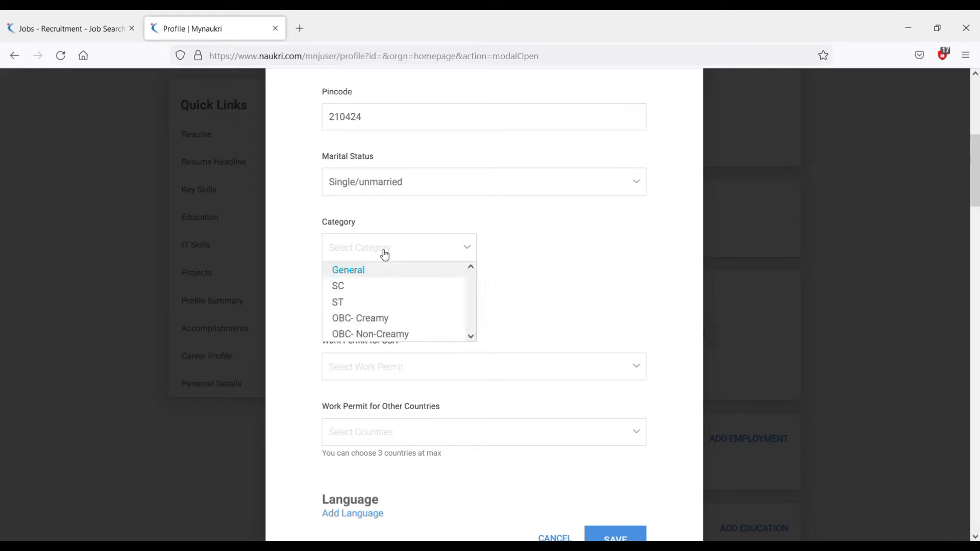
pyautogui.scroll(-3, 488, 314)
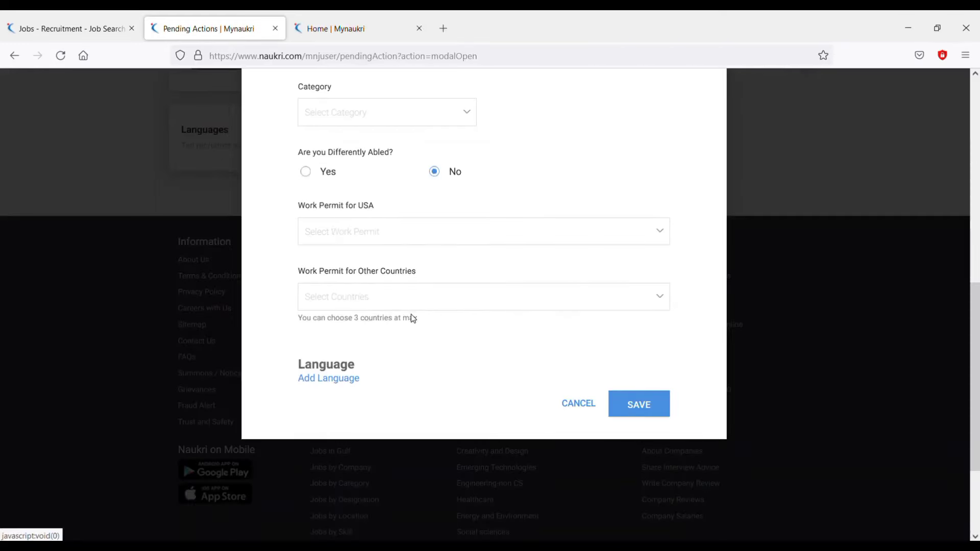
# Add English as a known language, marked for Read and Write.
pyautogui.click(335, 381)
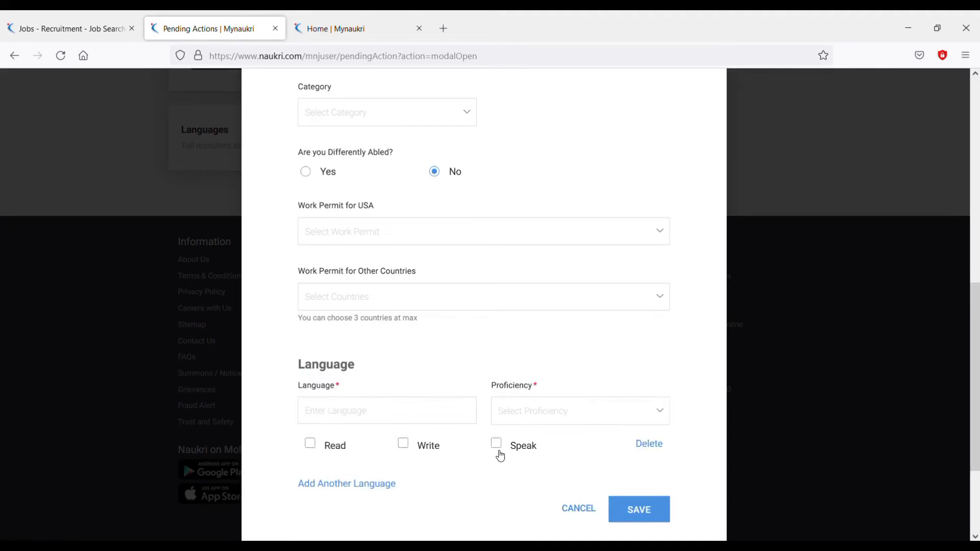
pyautogui.click(367, 419)
pyautogui.write('engl')
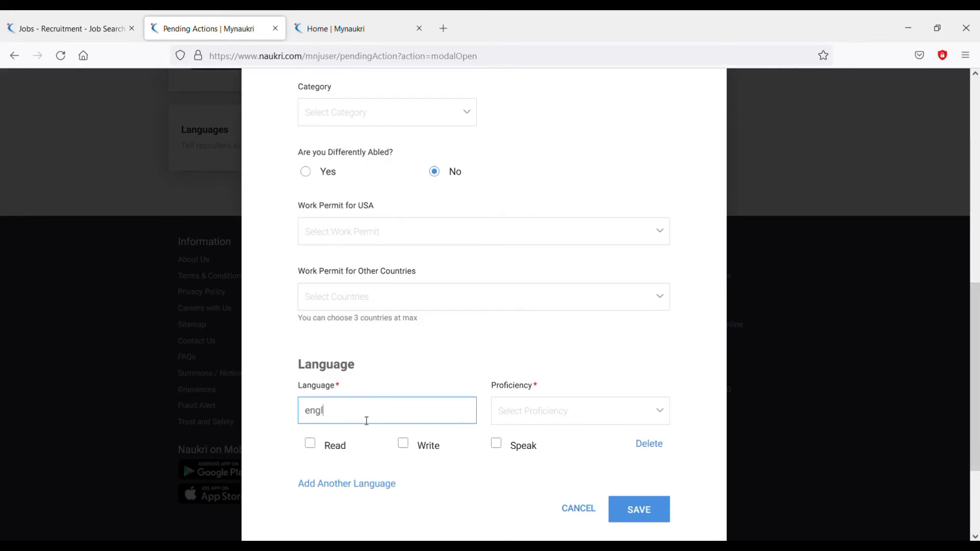
pyautogui.hotkey('ctrl', 'a')
pyautogui.write('En')
pyautogui.click(310, 443)
pyautogui.click(404, 443)
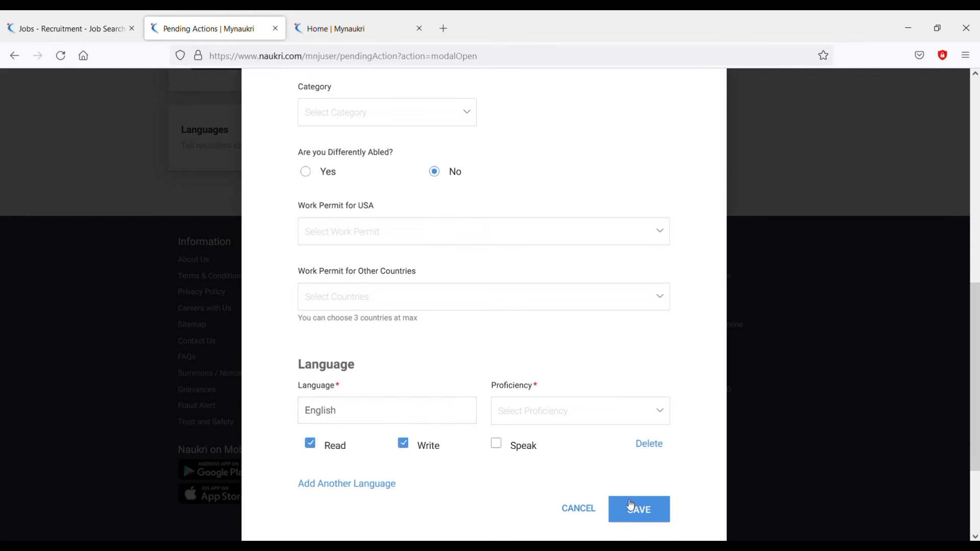
# Add Hindi as a second language entry.
pyautogui.click(356, 485)
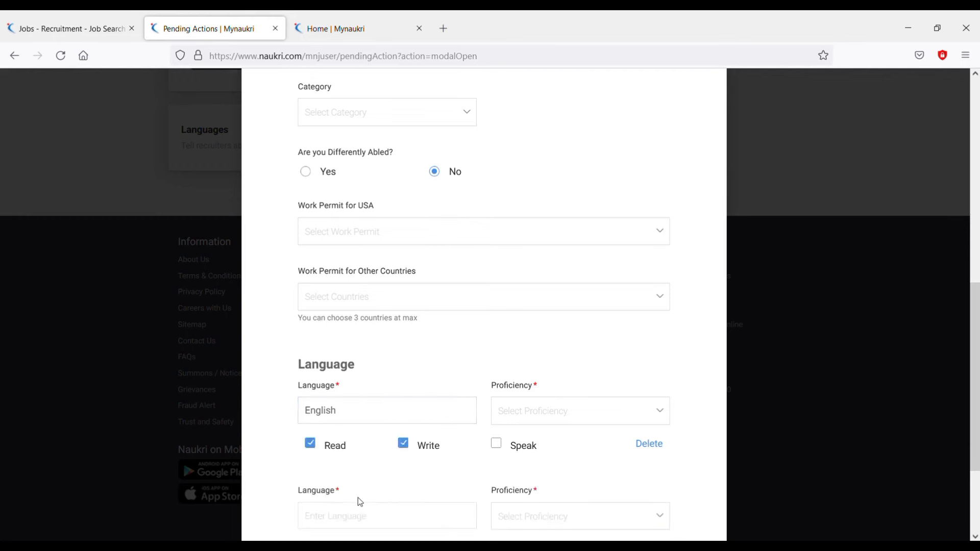
pyautogui.click(352, 516)
pyautogui.write('h')
pyautogui.press('BackSpace')
pyautogui.write('Hindi')
# Set English proficiency to Proficient.
pyautogui.scroll(-2, 490, 485)
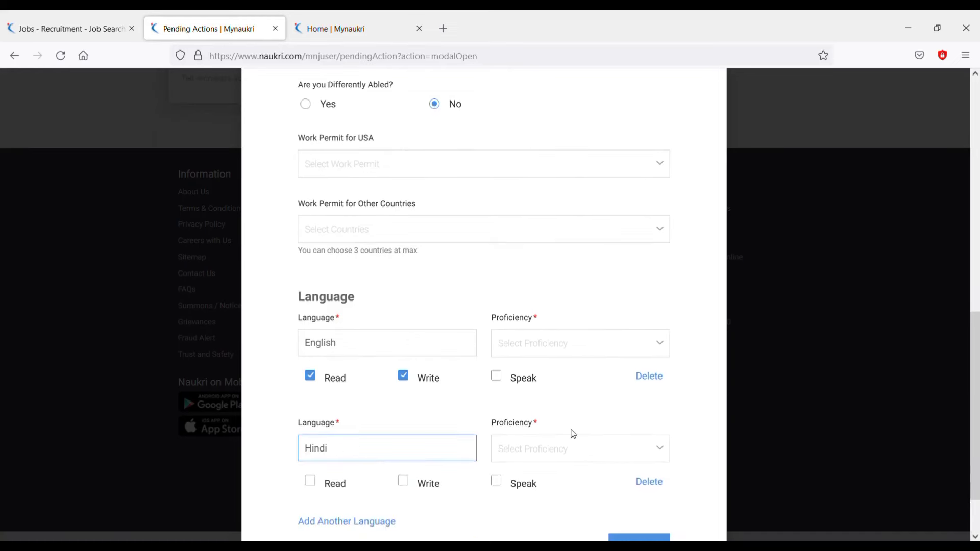
pyautogui.click(558, 349)
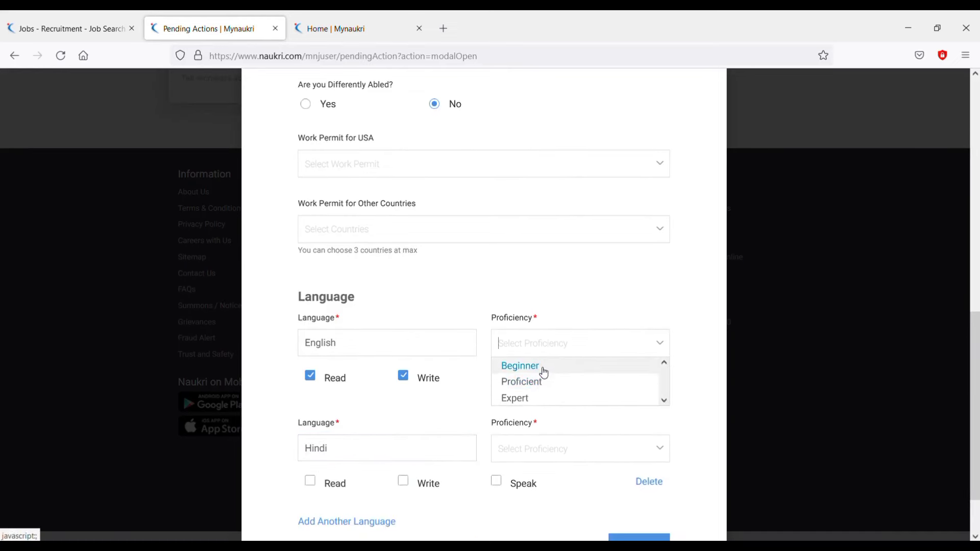
pyautogui.click(538, 382)
pyautogui.click(554, 344)
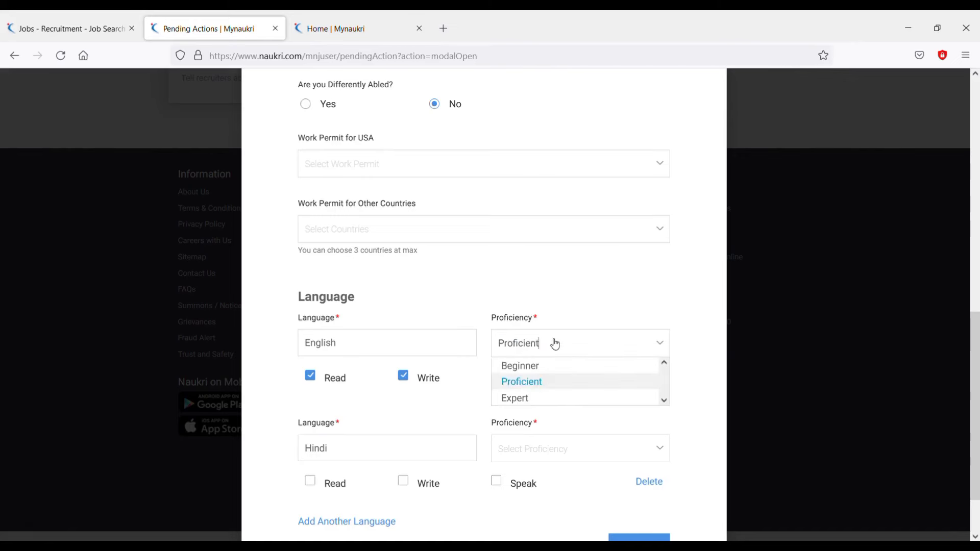
pyautogui.click(538, 382)
# Set Hindi to Expert with Read, Write and Speak ticked, then save the personal details.
pyautogui.scroll(-2, 541, 386)
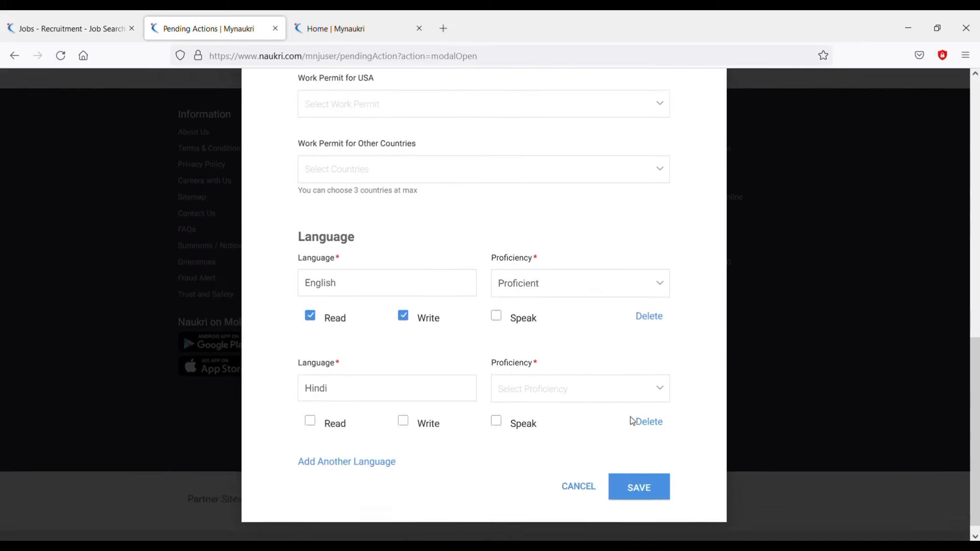
pyautogui.click(550, 389)
pyautogui.click(551, 433)
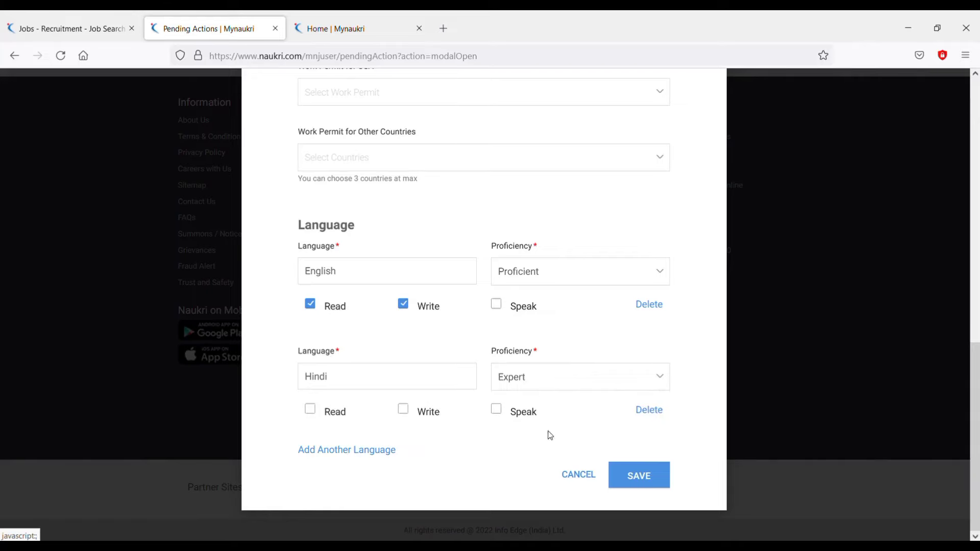
pyautogui.click(310, 410)
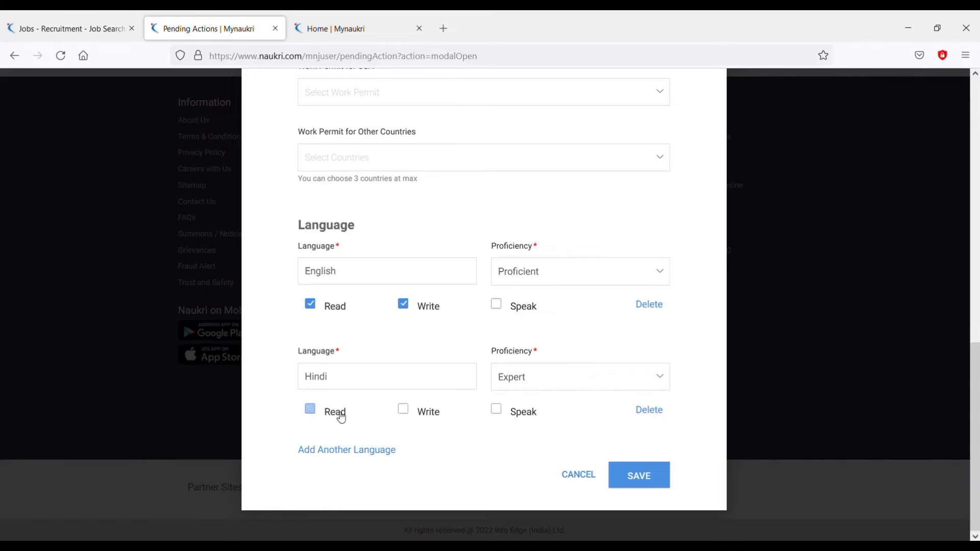
pyautogui.click(406, 410)
pyautogui.click(498, 410)
pyautogui.click(640, 476)
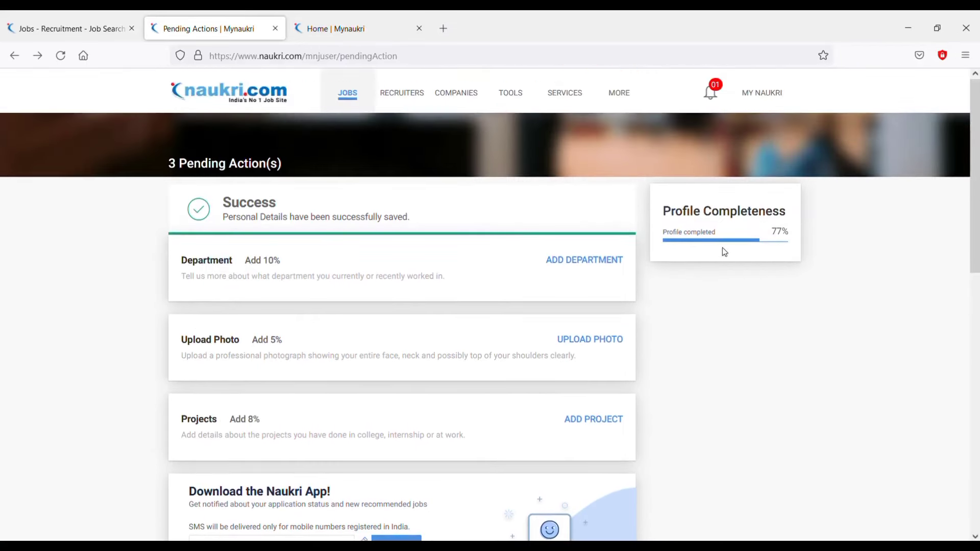
# Open MY NAUKRI in a new tab and scroll through the 75 recommended jobs.
pyautogui.click(755, 93)
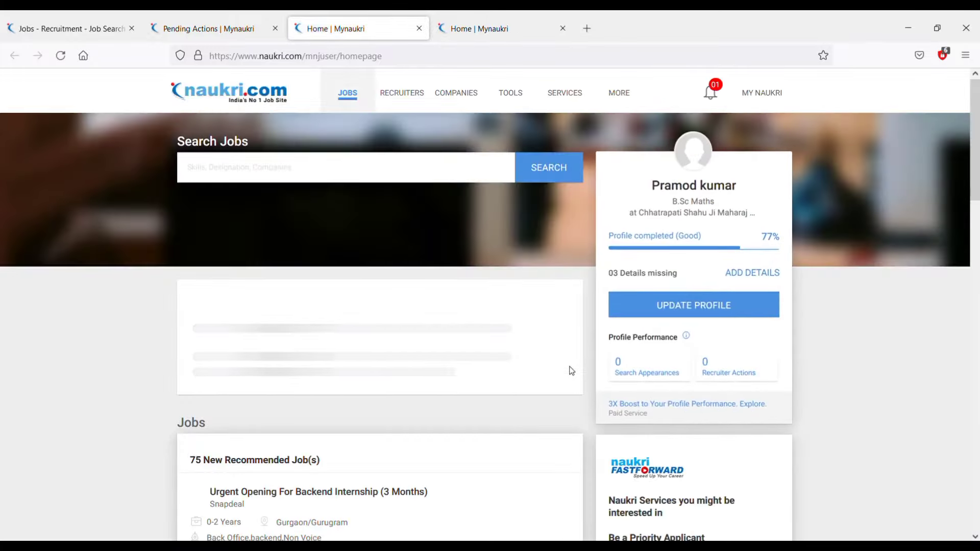
pyautogui.scroll(-2, 571, 367)
pyautogui.scroll(-4, 571, 371)
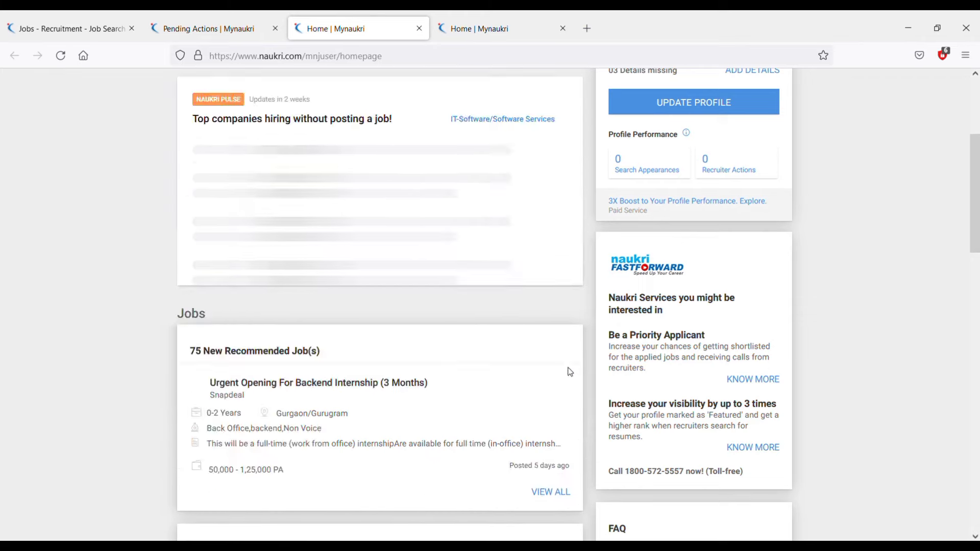
pyautogui.scroll(-8, 572, 371)
pyautogui.scroll(4, 570, 372)
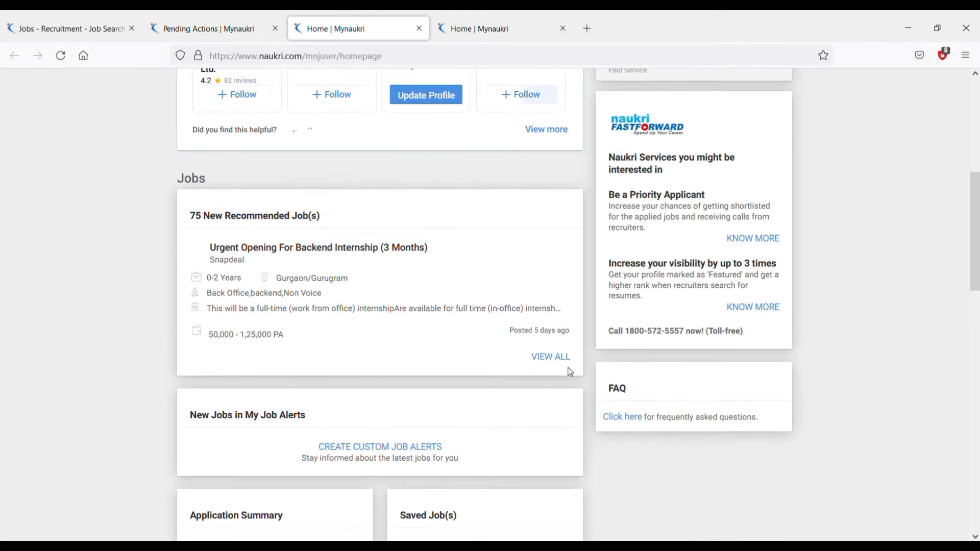